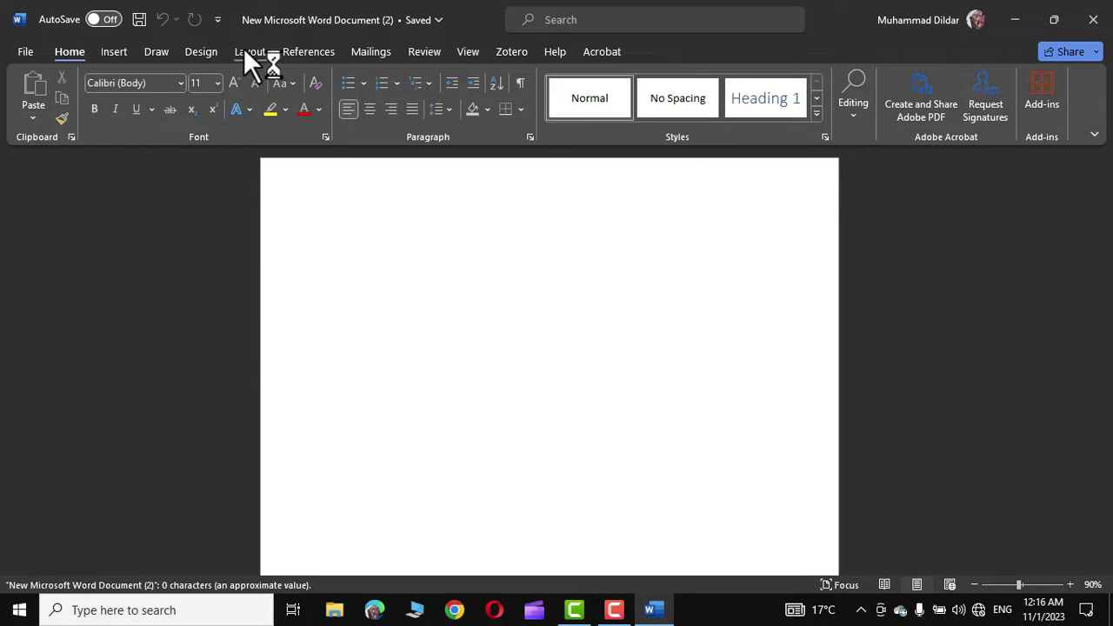
Step: Set the page size to A4
click(249, 52)
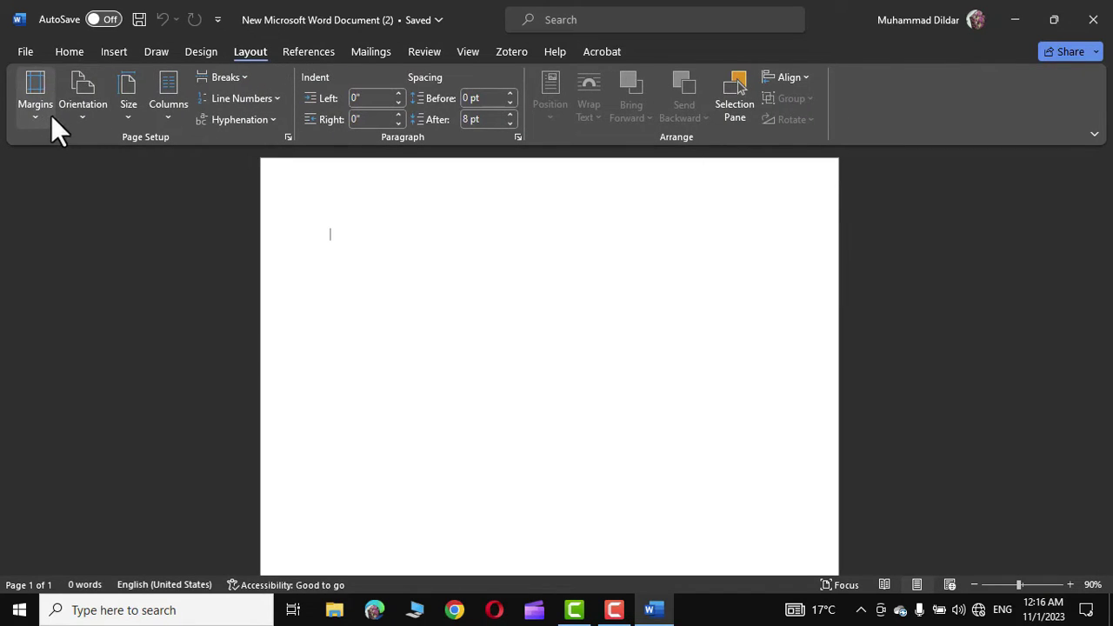
click(125, 113)
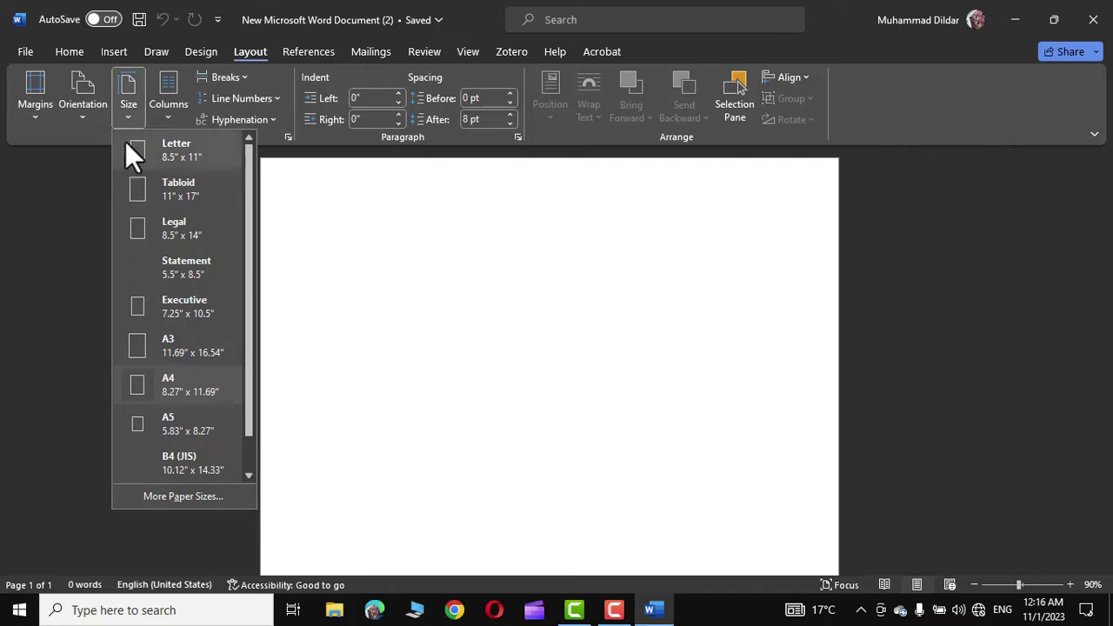
click(165, 390)
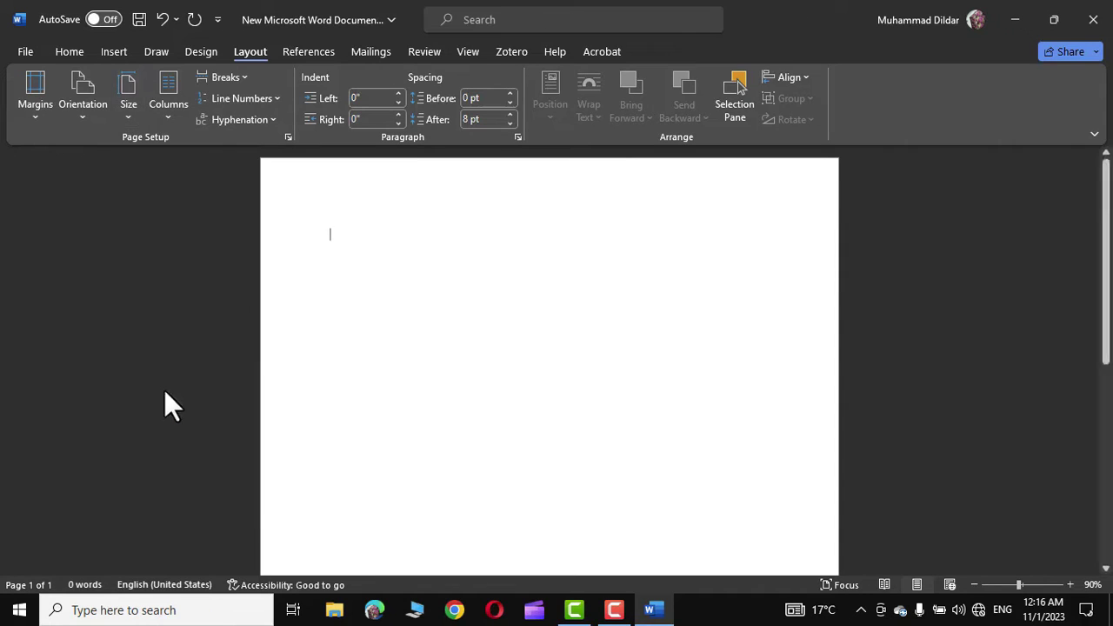
Step: Insert the old Boston News-Letter scan from this computer onto the page
click(114, 51)
click(180, 112)
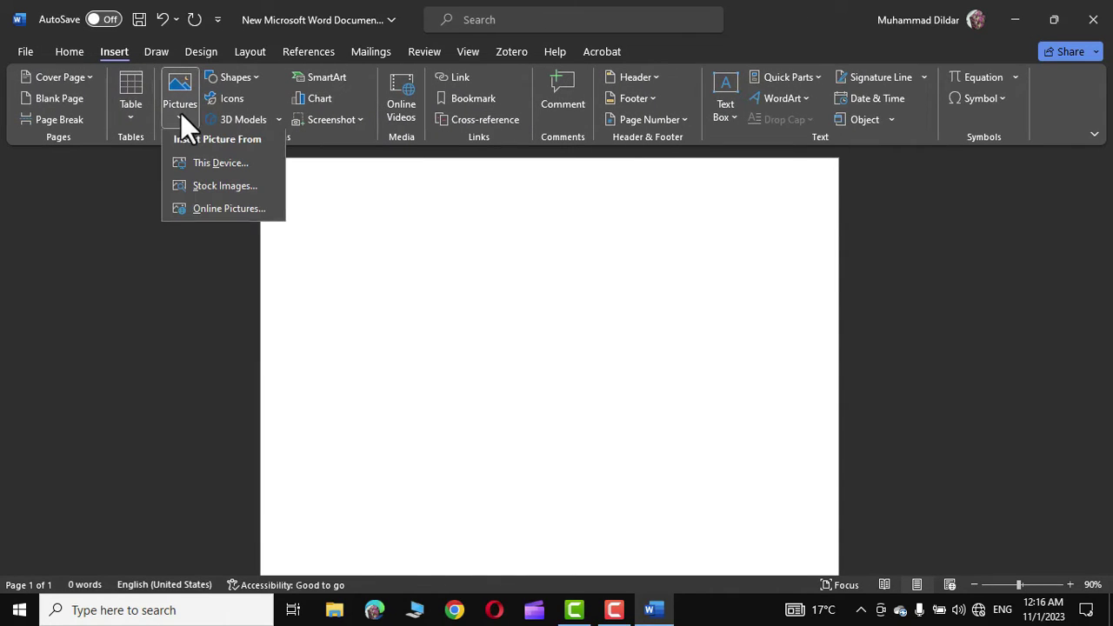
click(219, 167)
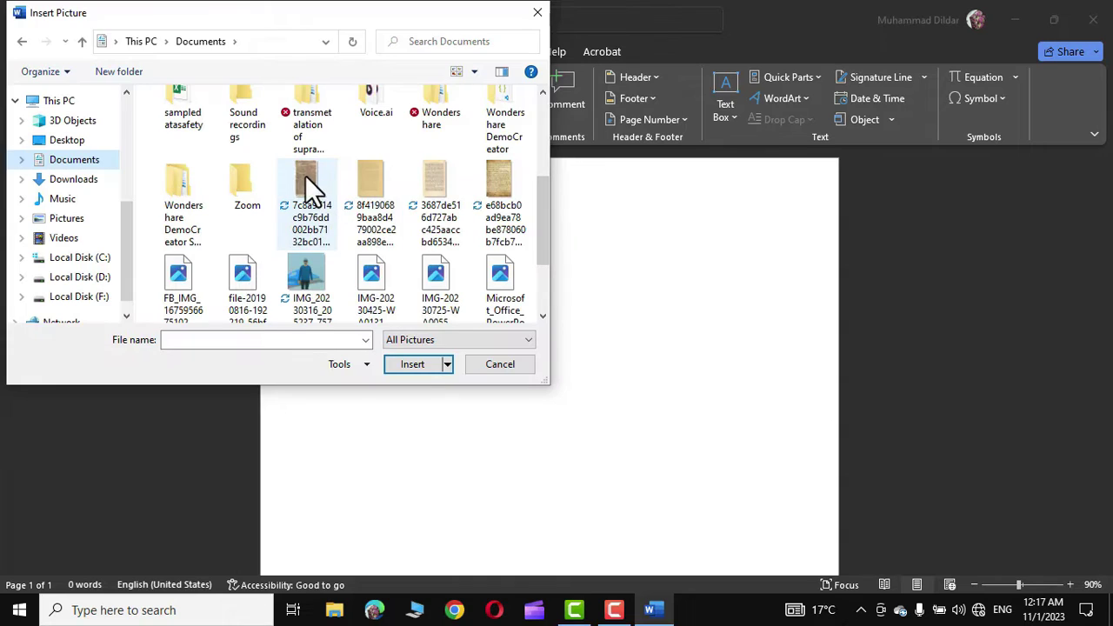
click(306, 186)
click(413, 364)
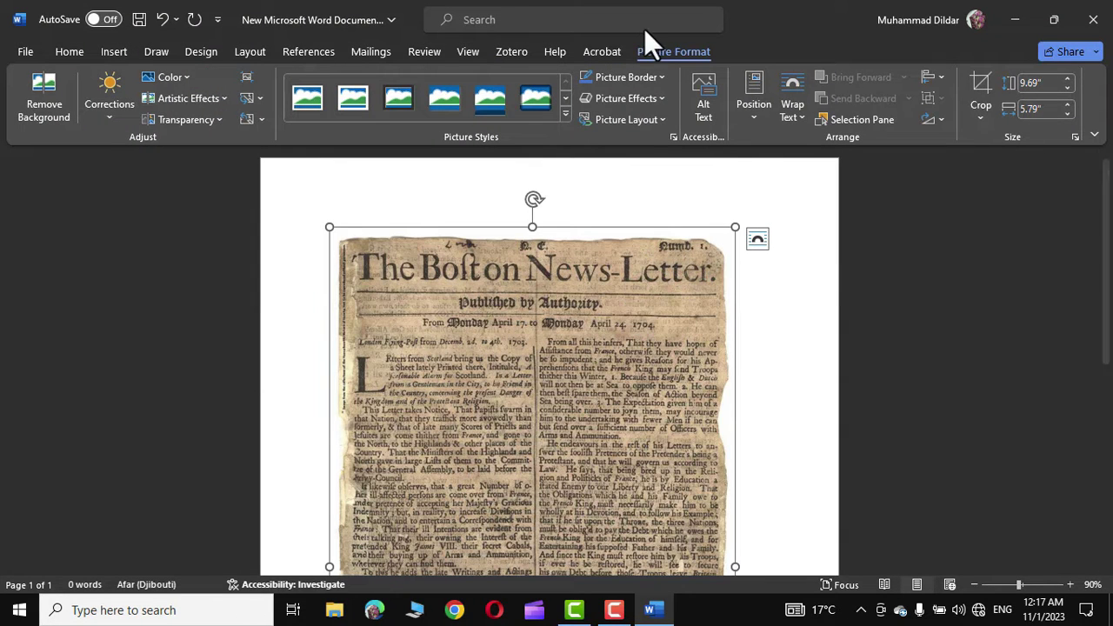
Step: Float the newspaper scan in front of text, enlarge it to 10.34 × 6.17 inches and centre it
click(803, 113)
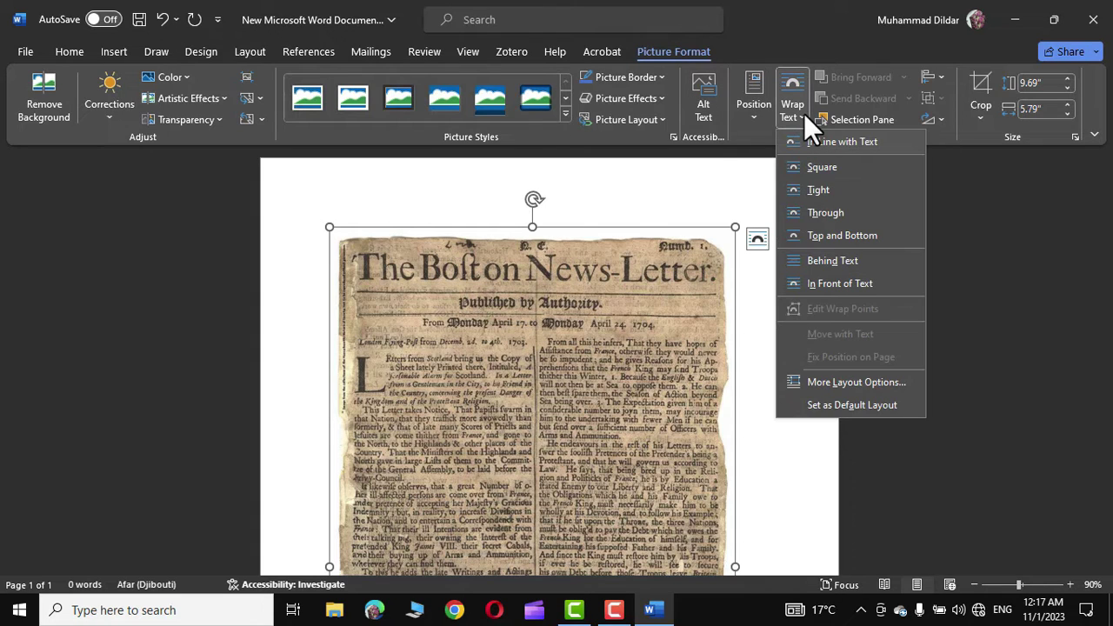
click(840, 284)
drag(485, 348, 495, 304)
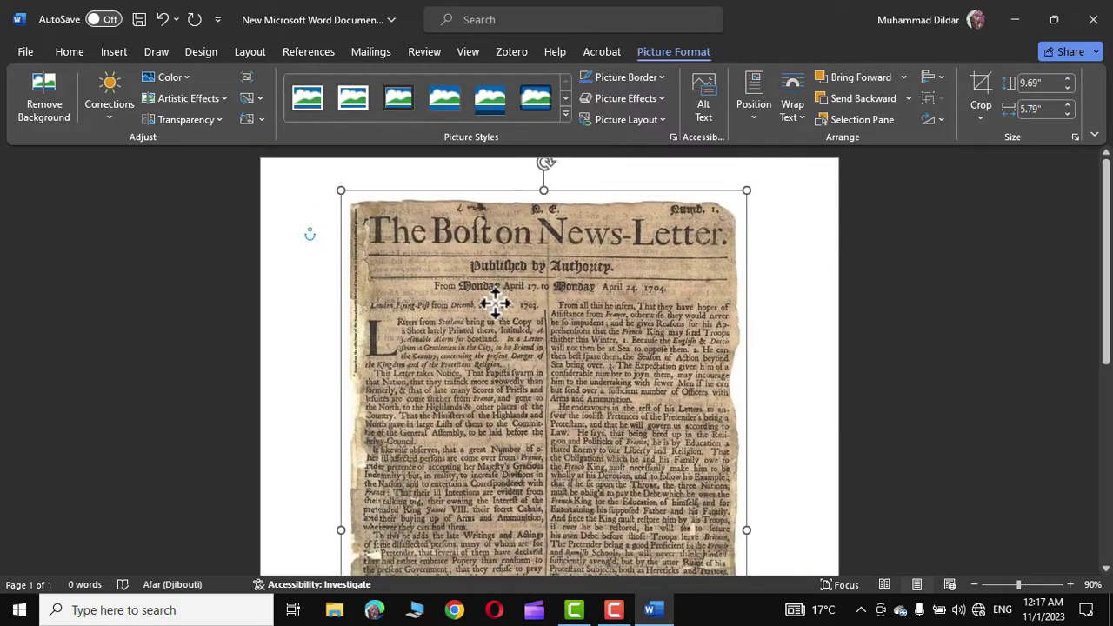
drag(335, 188, 303, 176)
drag(487, 230, 508, 258)
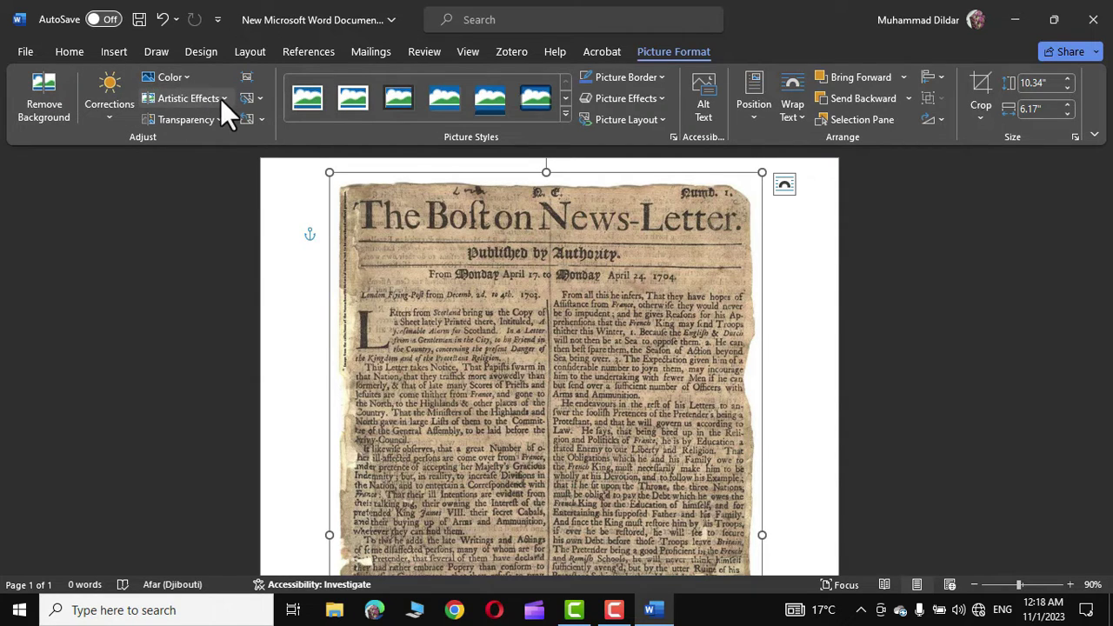
Step: Recolor the newspaper scan to Black and White: 50% and inspect the result
click(183, 75)
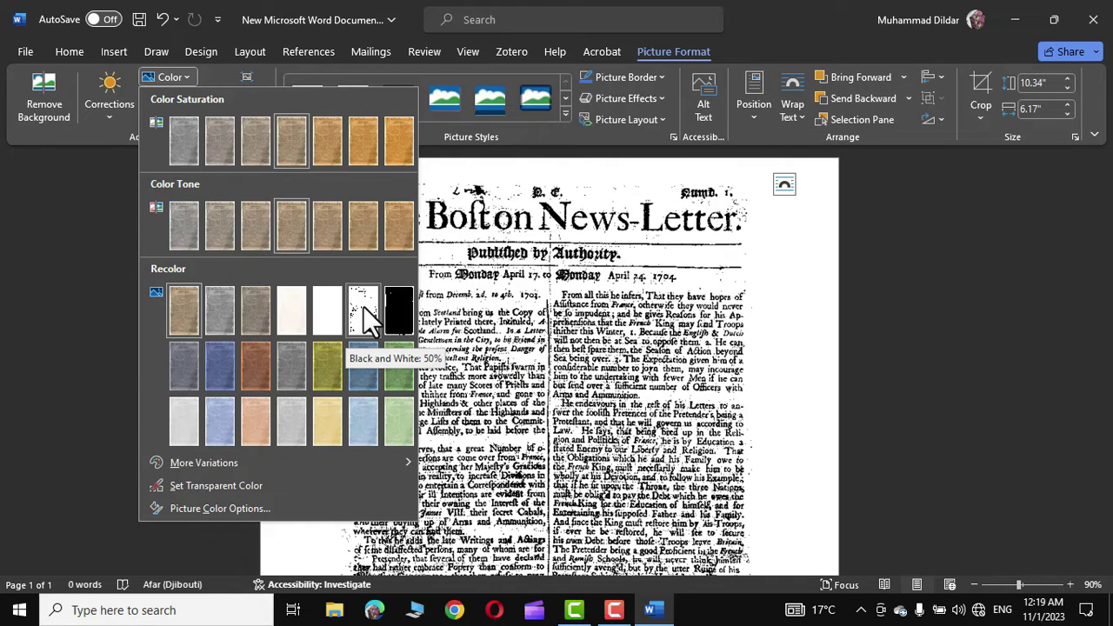
click(363, 306)
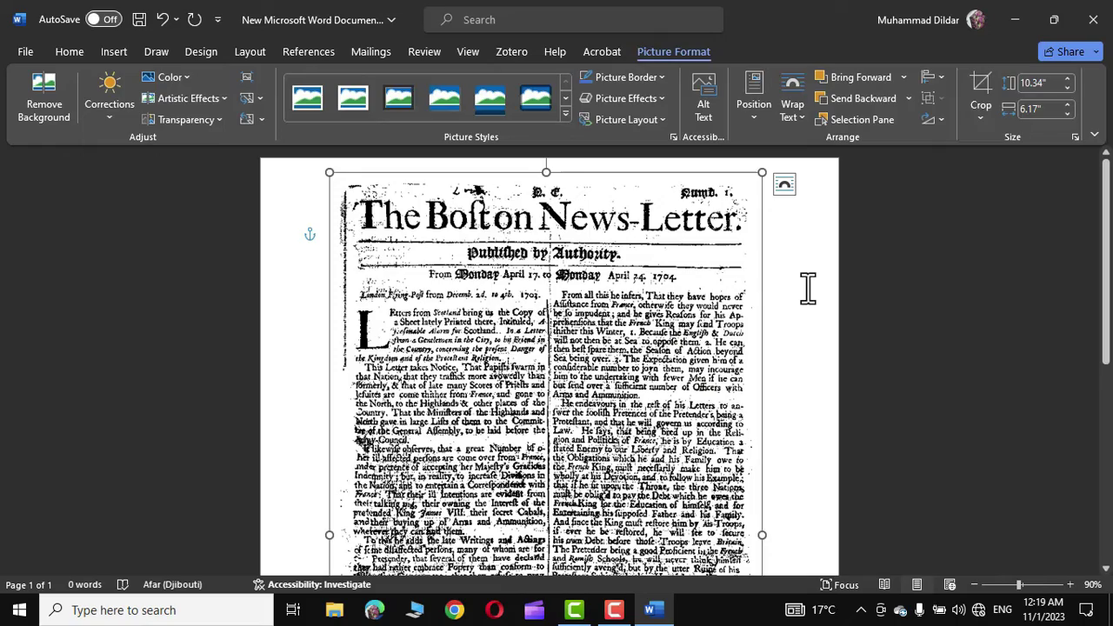
click(808, 290)
scroll(808, 291, down, 5)
scroll(807, 294, up, 5)
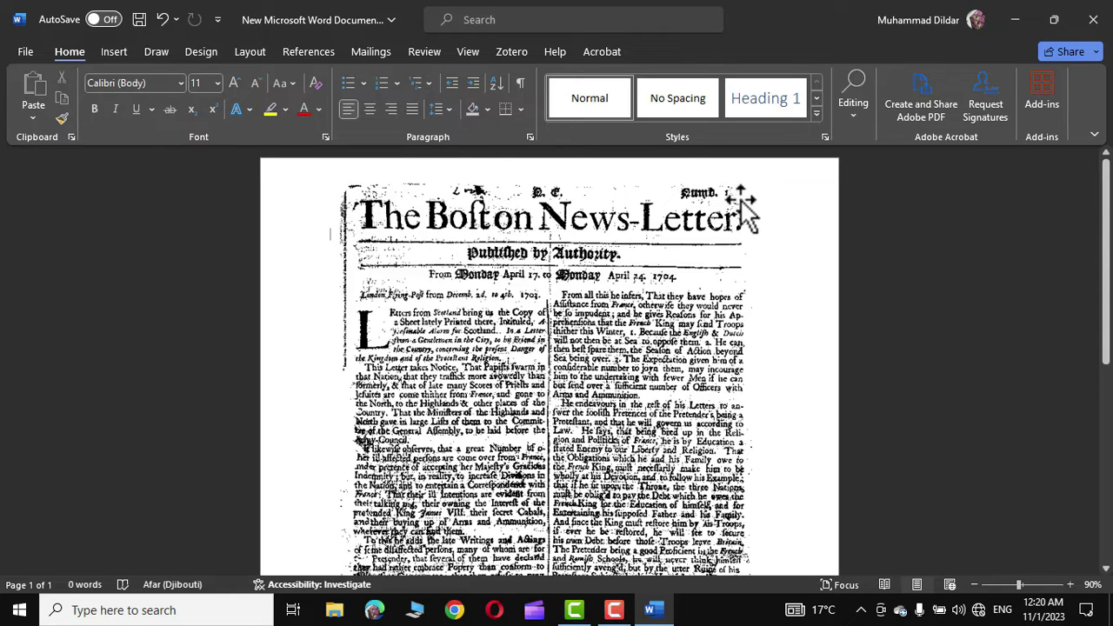
Step: Draw a wide rectangle below the newspaper masthead
click(117, 50)
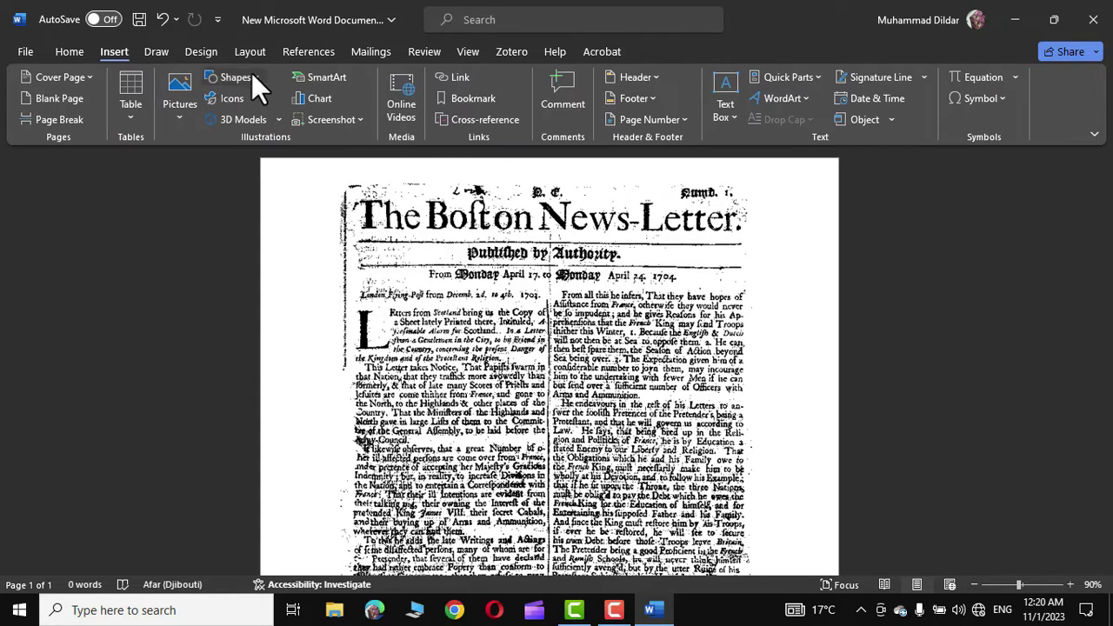
click(251, 75)
click(259, 119)
drag(352, 241, 785, 298)
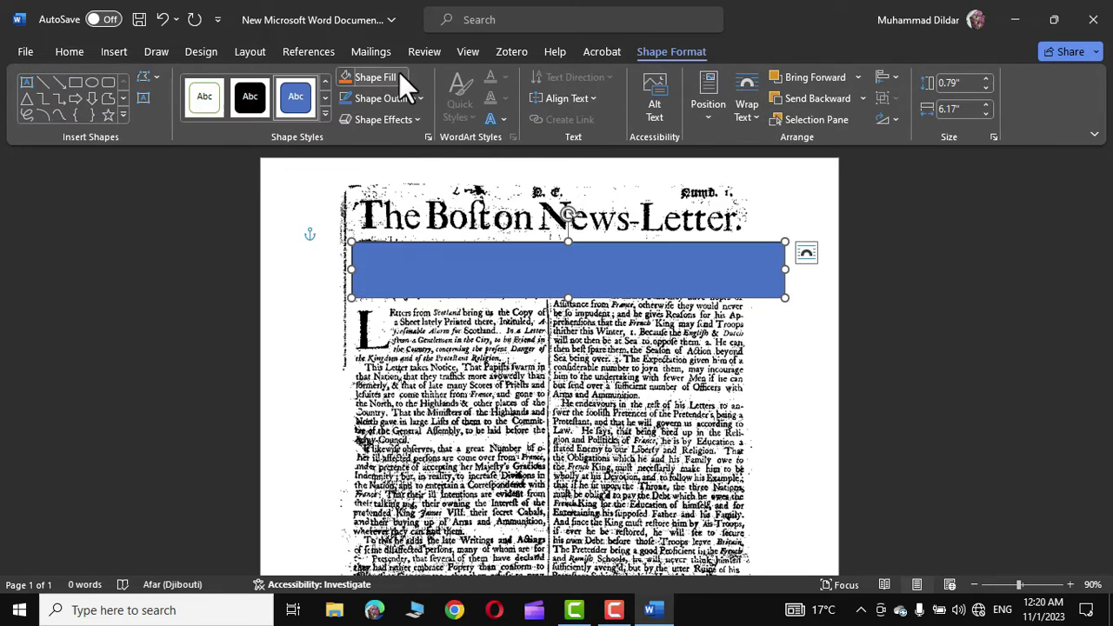
Step: Give the rectangle a white fill and no outline
click(400, 75)
click(345, 119)
click(413, 98)
click(374, 280)
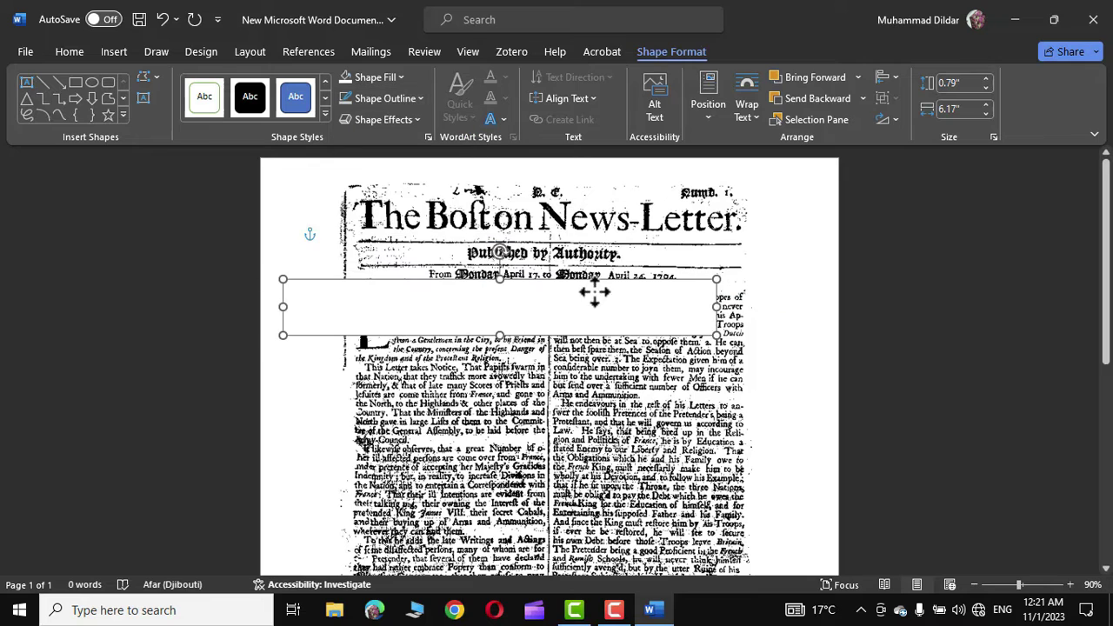
Step: Rotate the white box upright and move it into place below the newspaper
drag(522, 248, 329, 252)
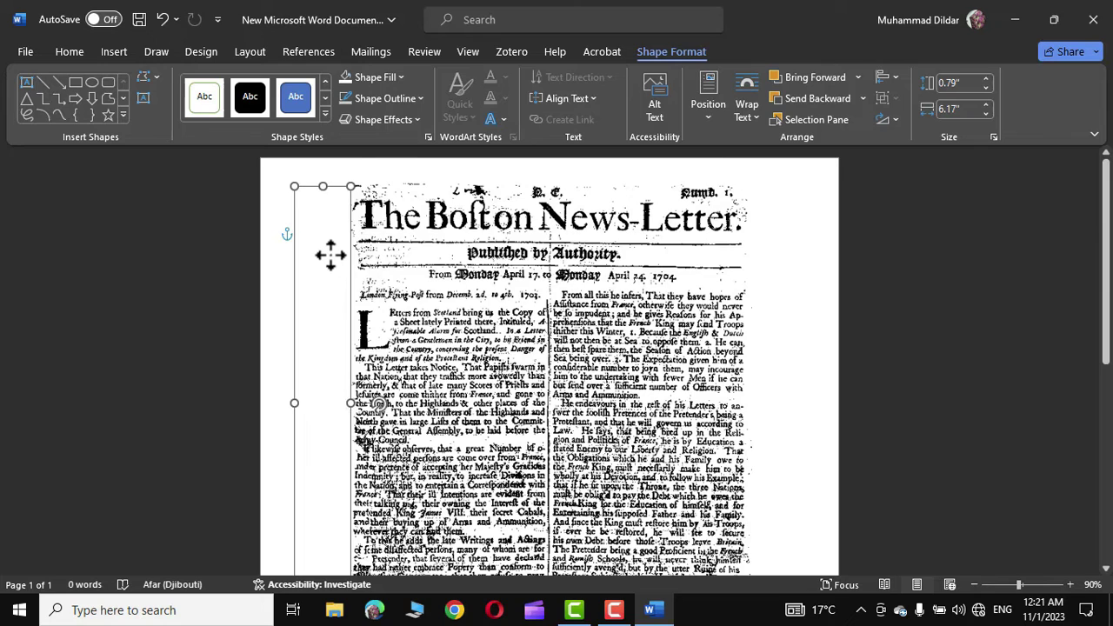
click(777, 313)
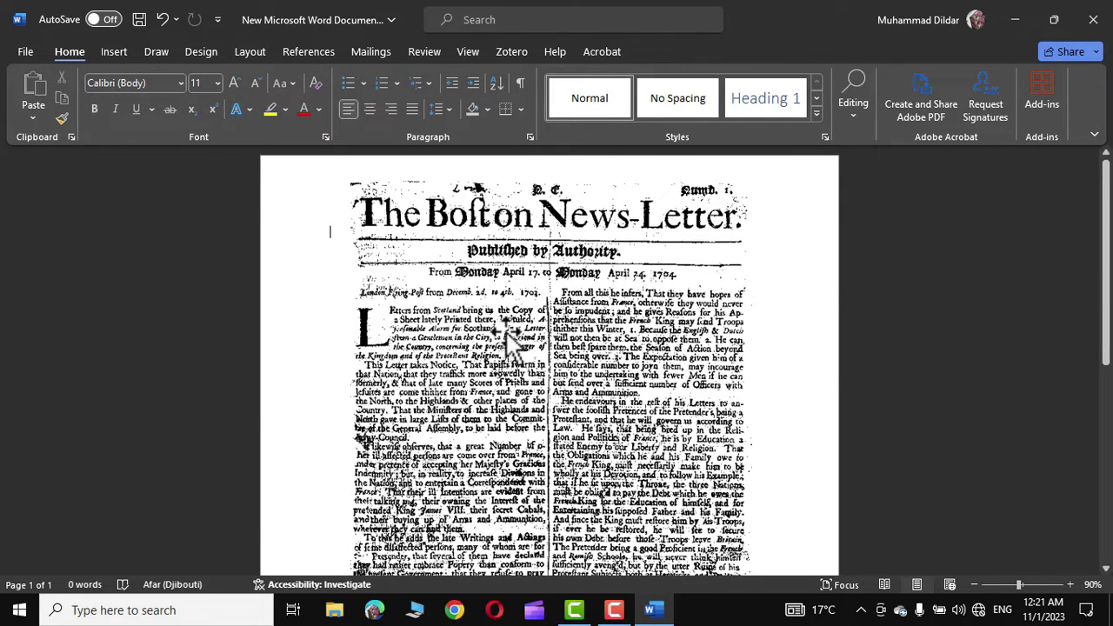
click(326, 343)
drag(328, 344, 600, 491)
scroll(604, 374, down, 3)
scroll(612, 463, down, 3)
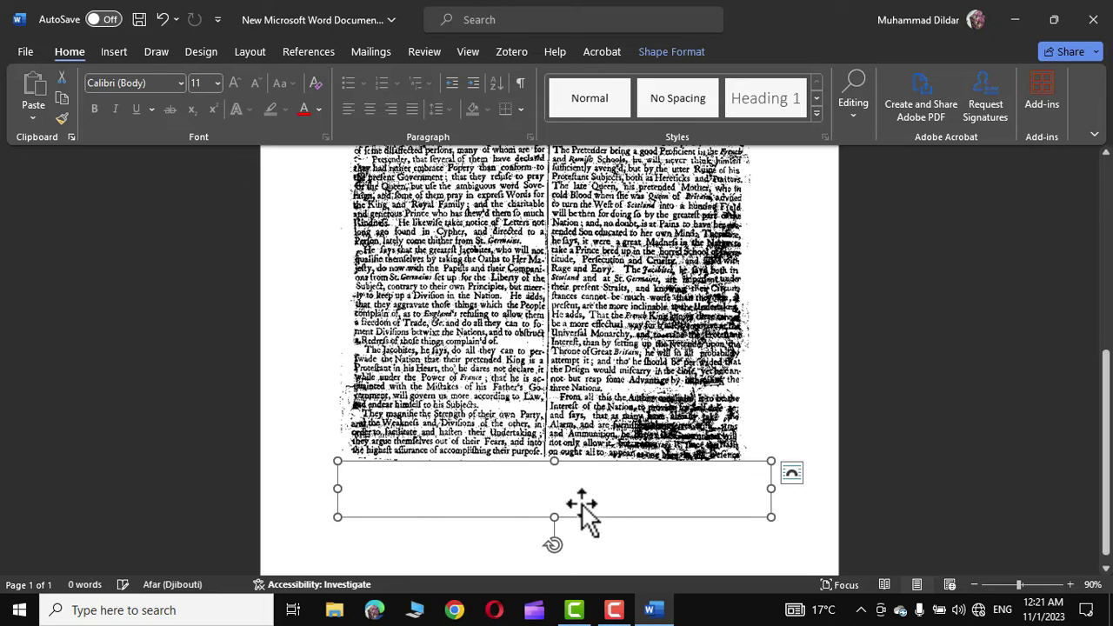
click(544, 570)
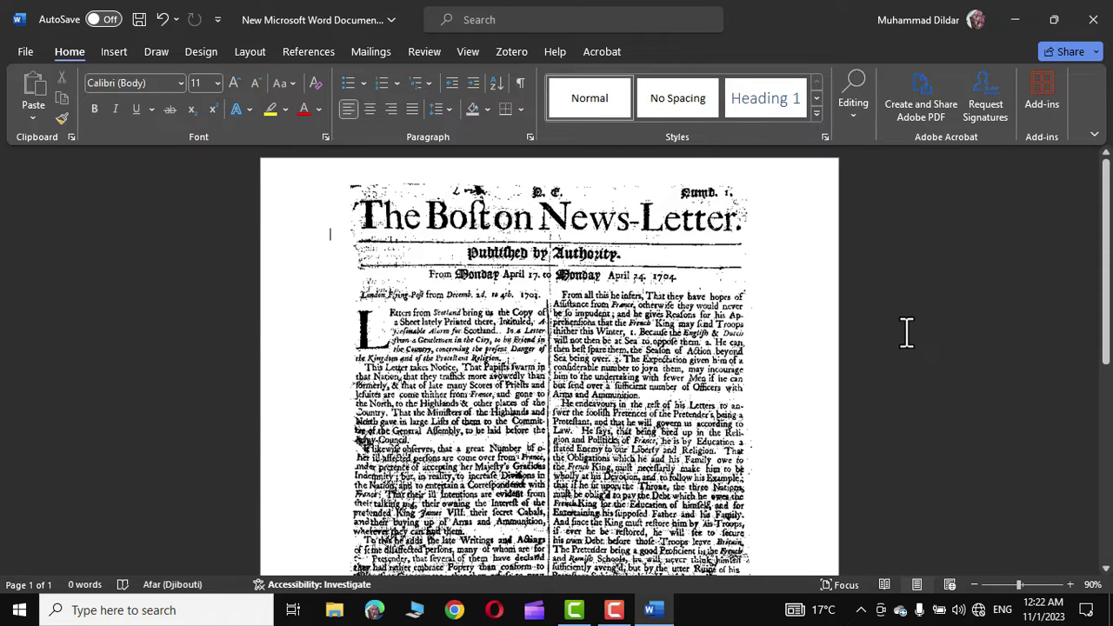
Step: Save the page as an Adobe PDF on the Desktop
click(22, 43)
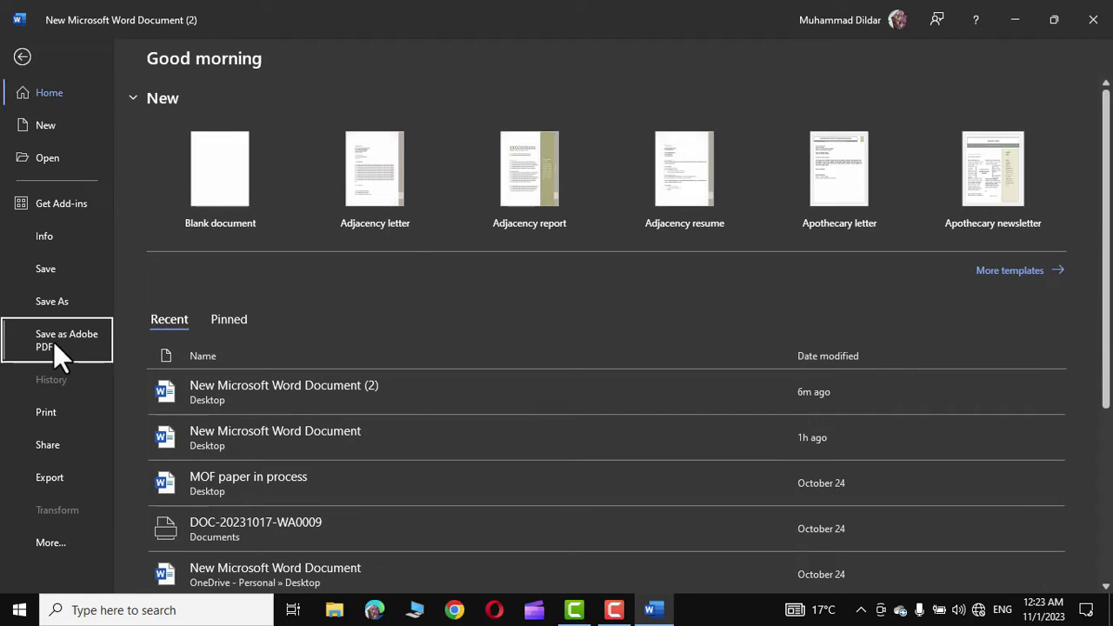
click(54, 341)
click(606, 363)
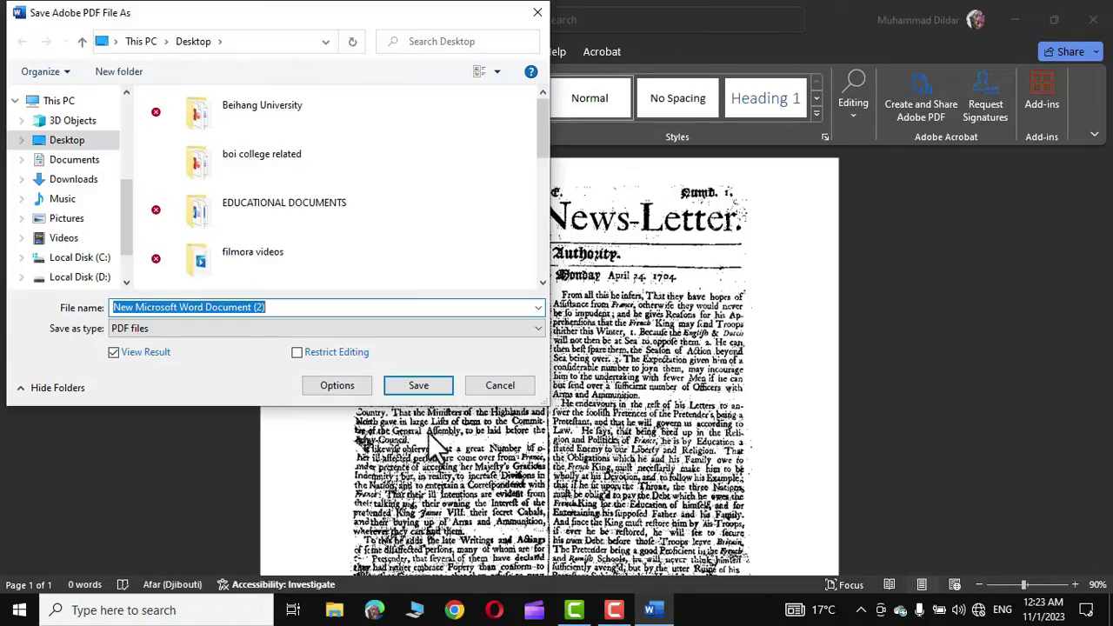
click(418, 385)
scroll(522, 348, down, 10)
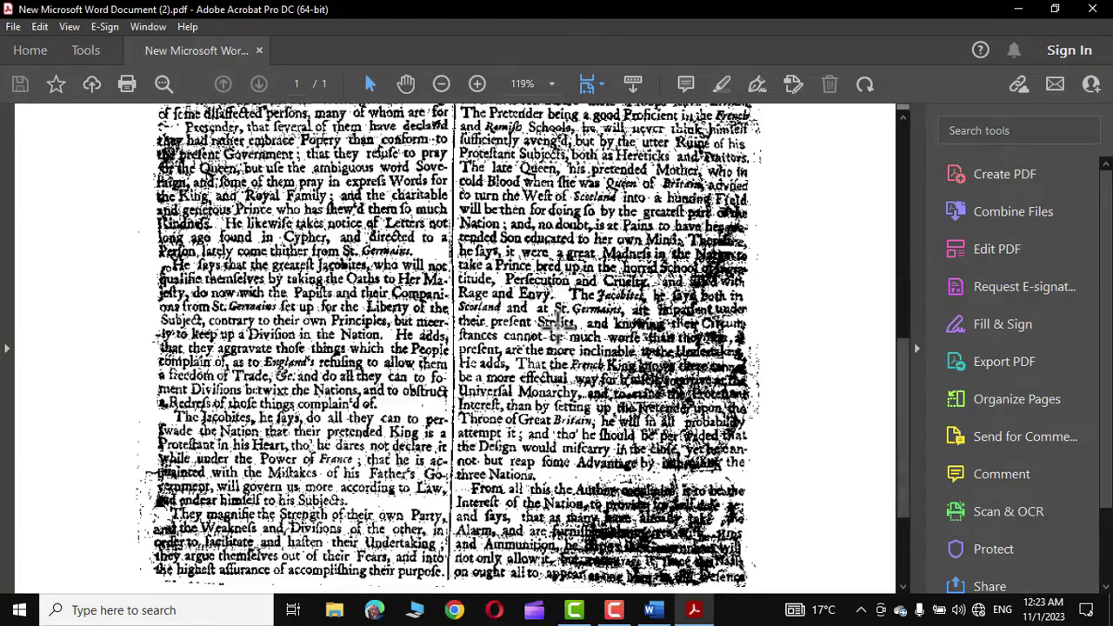
scroll(555, 320, up, 15)
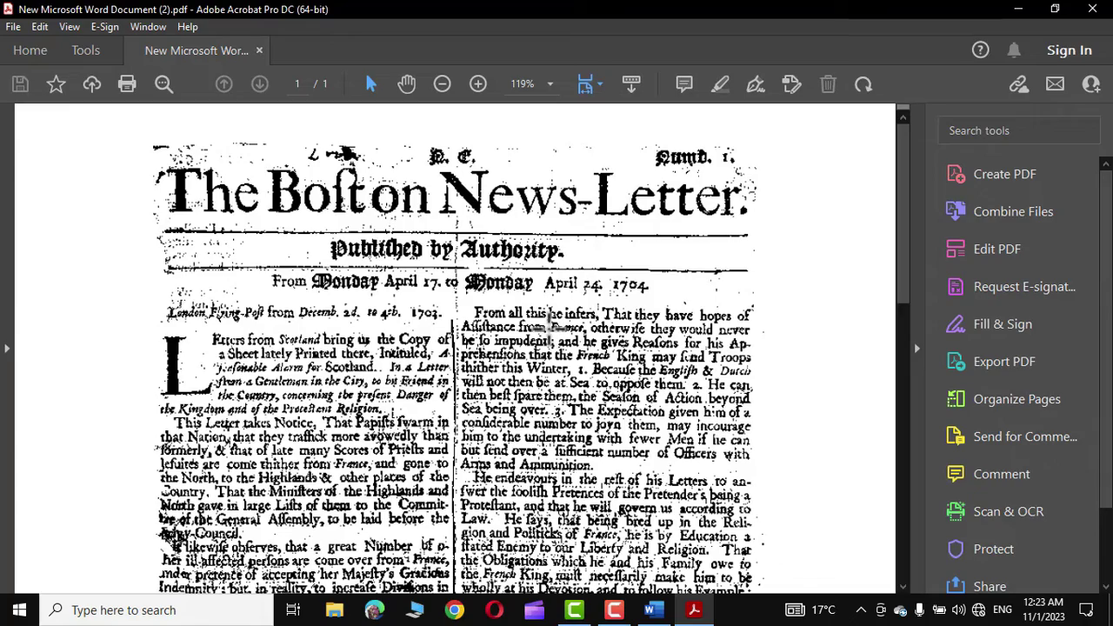
Step: Return to Word and paste a colour copy of the newspaper image
key(alt+Tab)
scroll(969, 330, down, 3)
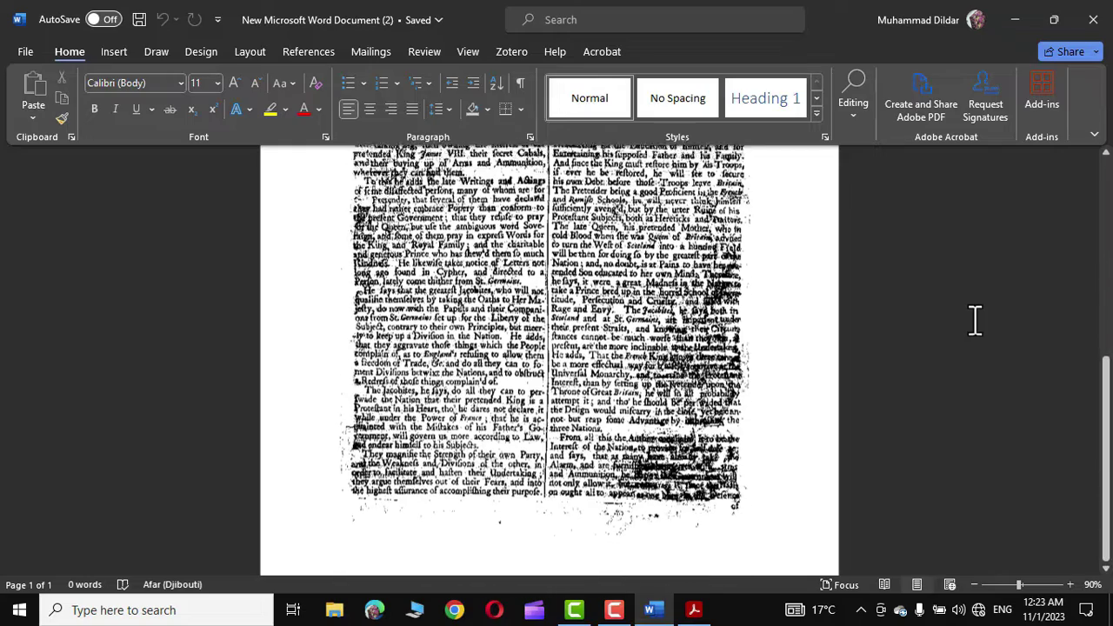
scroll(967, 343, up, 5)
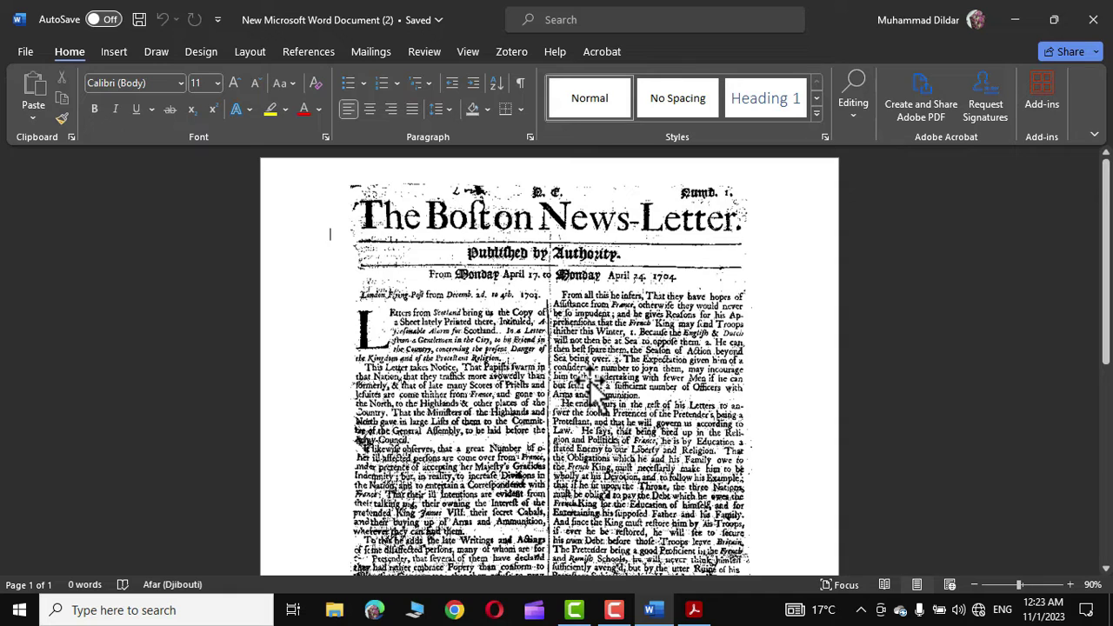
key(ctrl+v)
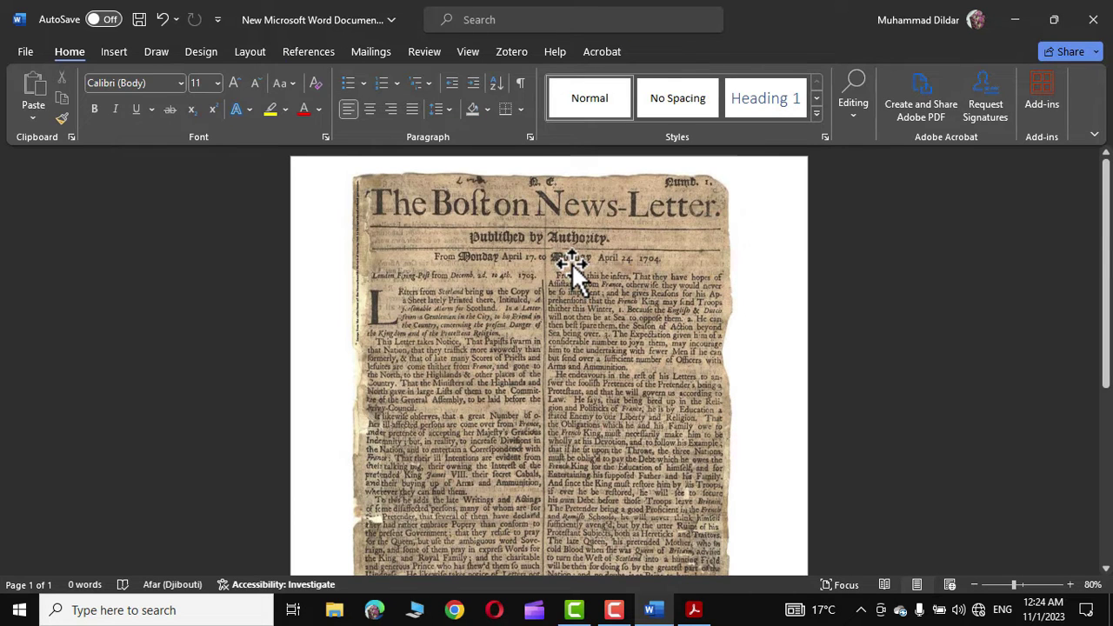
Step: Open the Picture Color settings in Format Picture for the newspaper picture
click(571, 263)
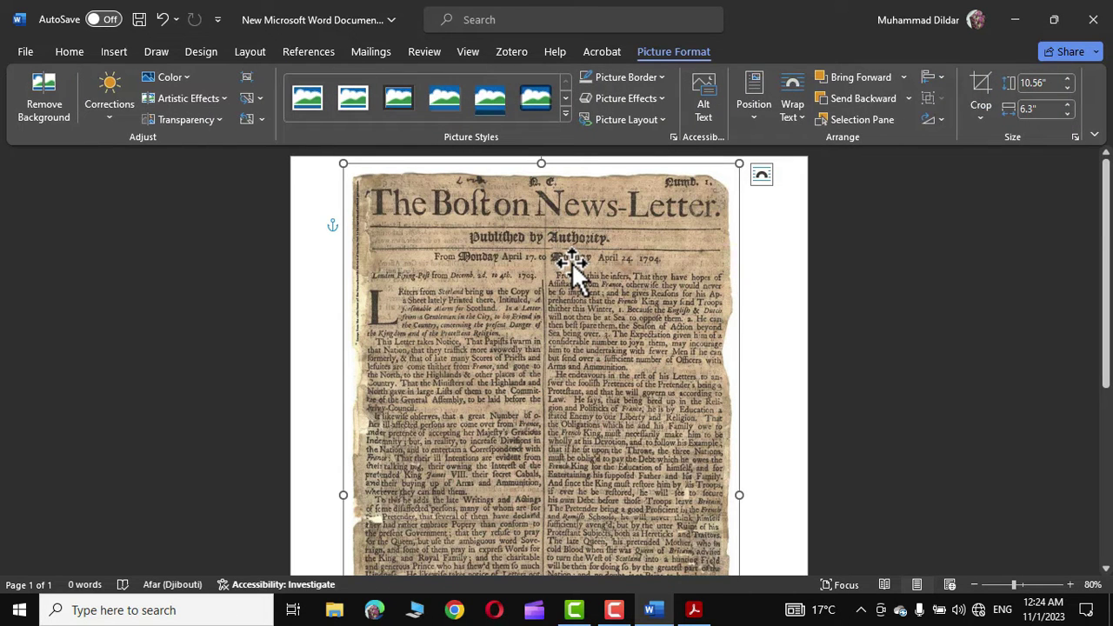
right_click(572, 261)
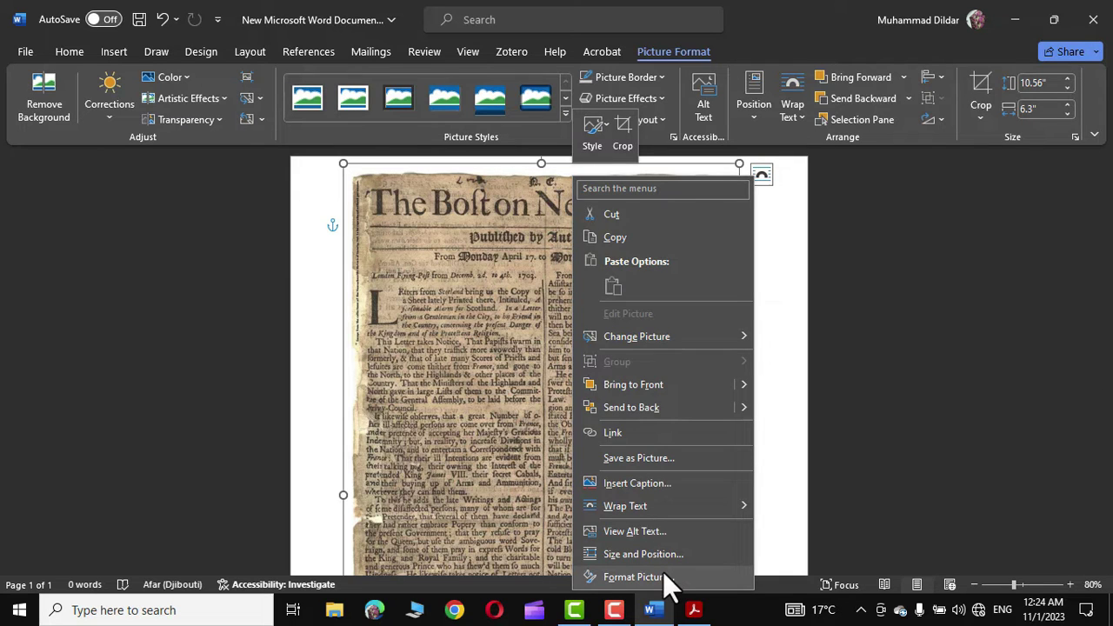
click(633, 577)
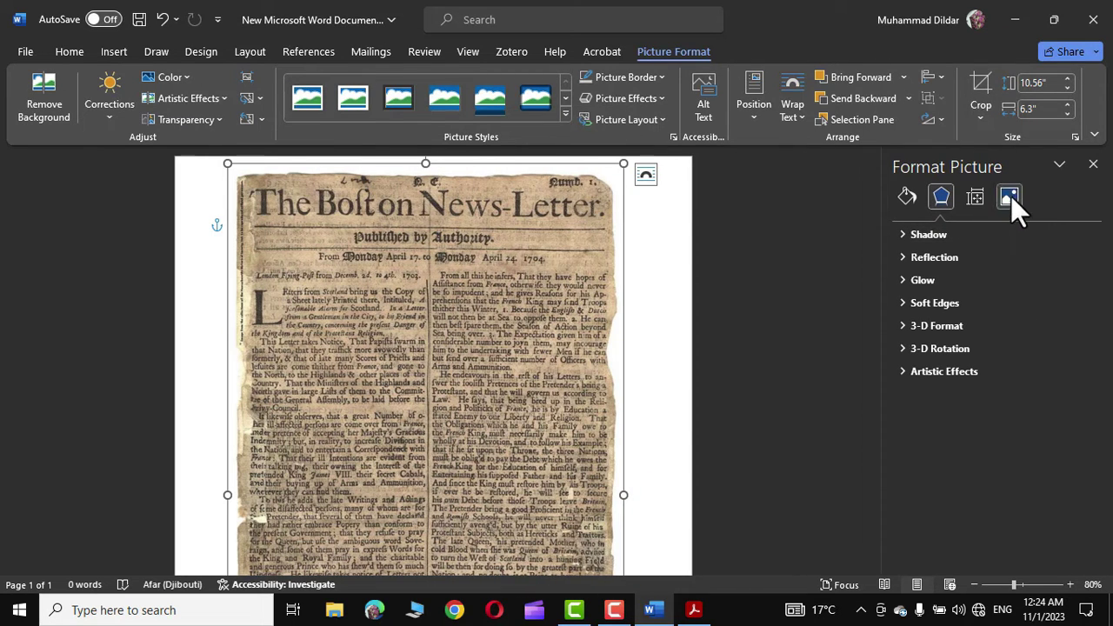
click(1010, 196)
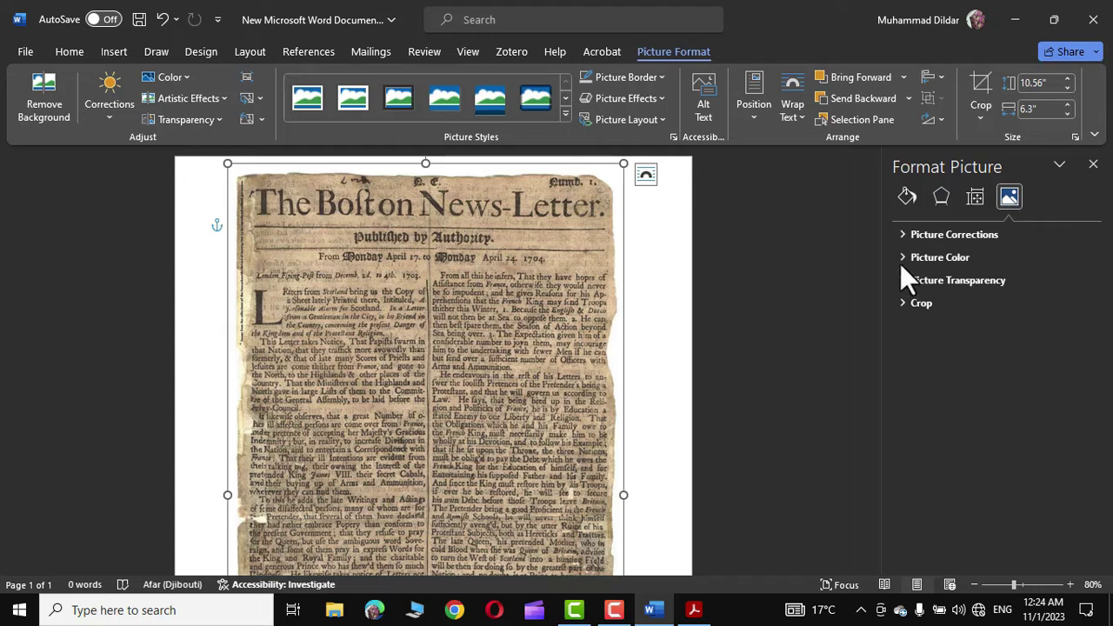
click(904, 256)
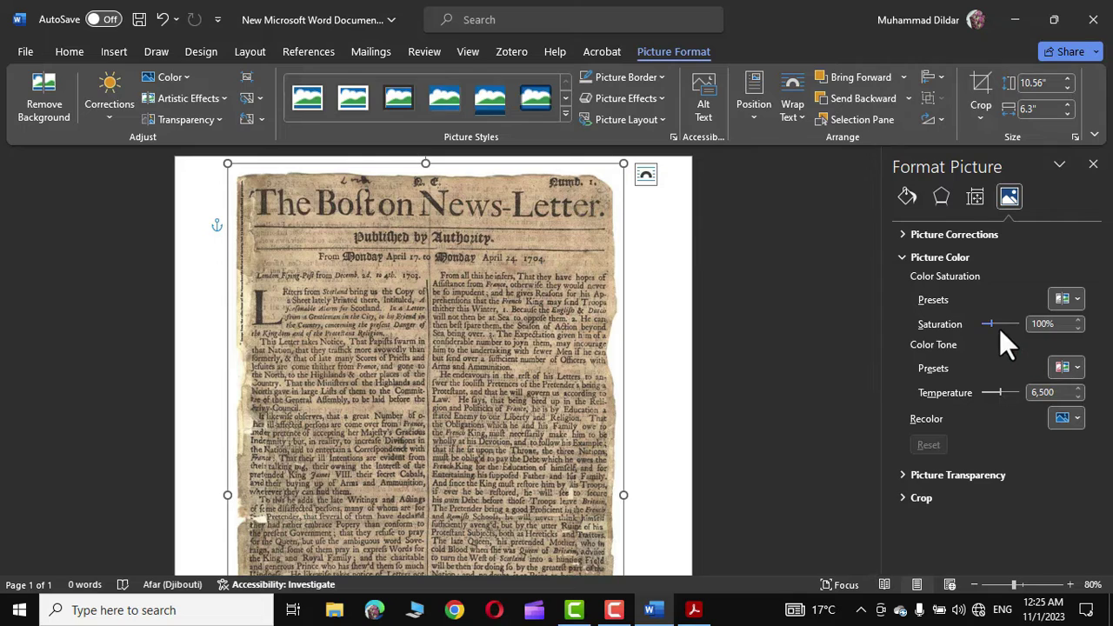
Step: Lower the newspaper picture's saturation to 20%
click(1077, 329)
click(1079, 328)
click(1079, 329)
click(1078, 327)
click(1078, 328)
click(1079, 328)
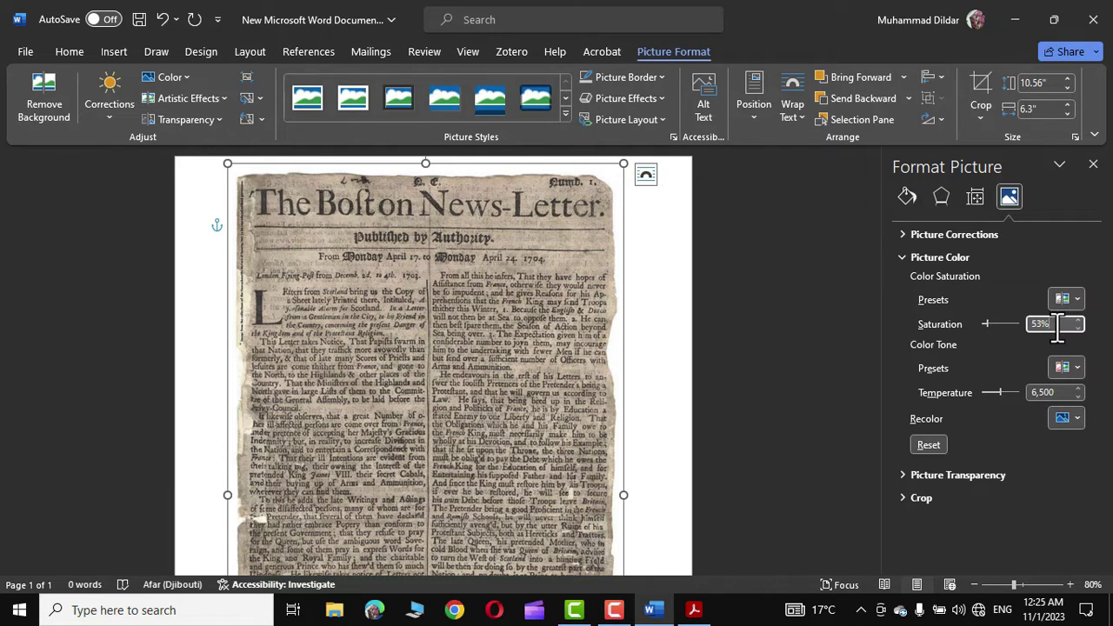
click(1076, 331)
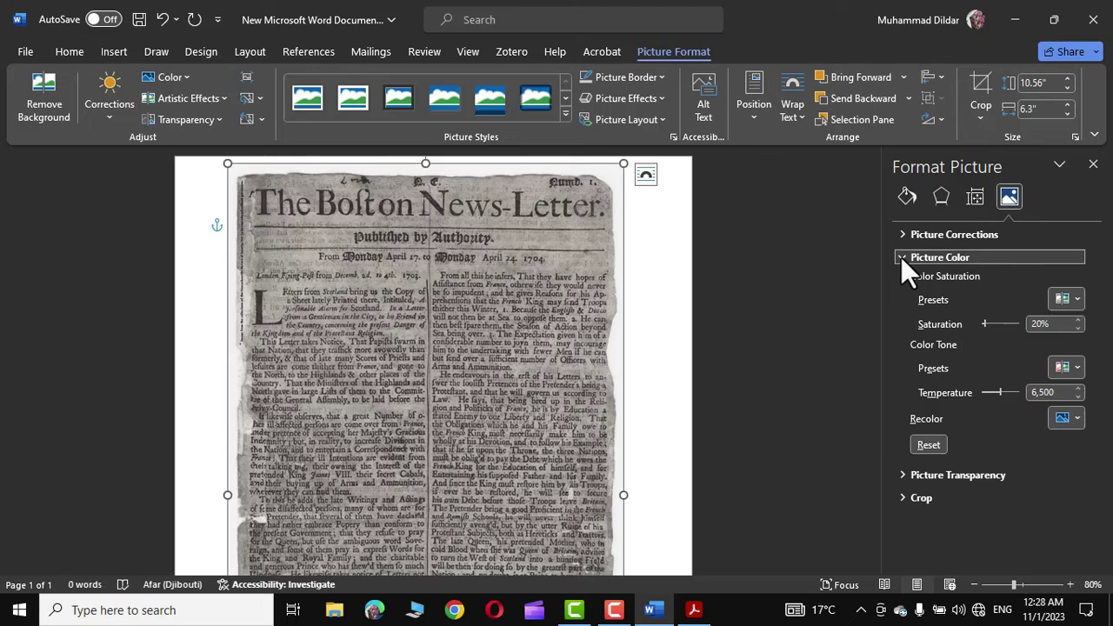
click(901, 258)
click(902, 233)
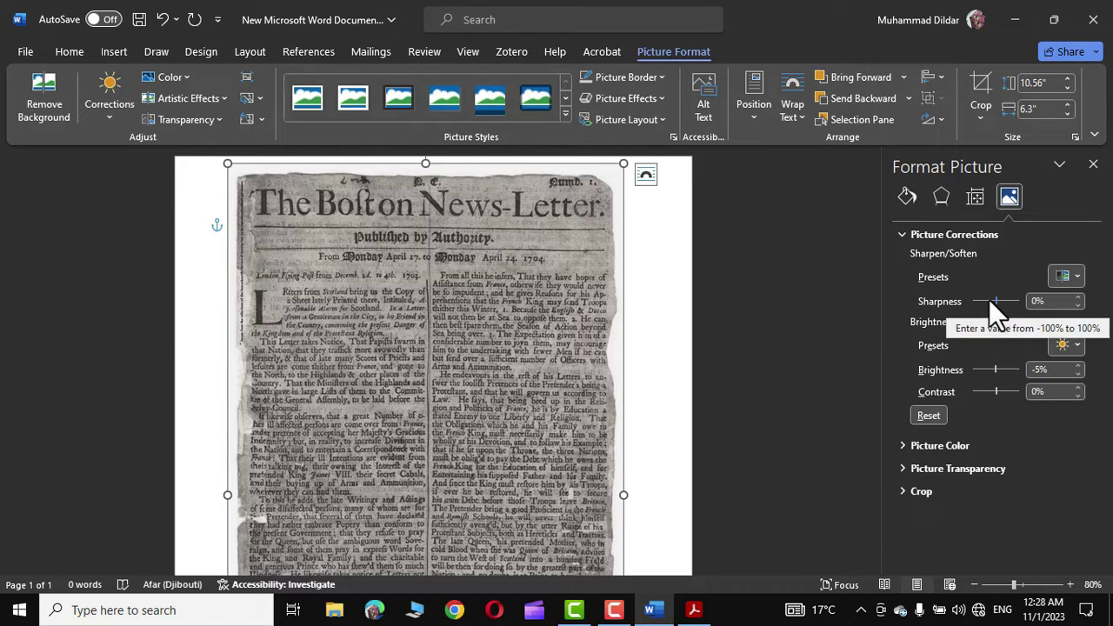
Step: Set the picture's sharpness to 15% and brightness to 25%
click(1078, 296)
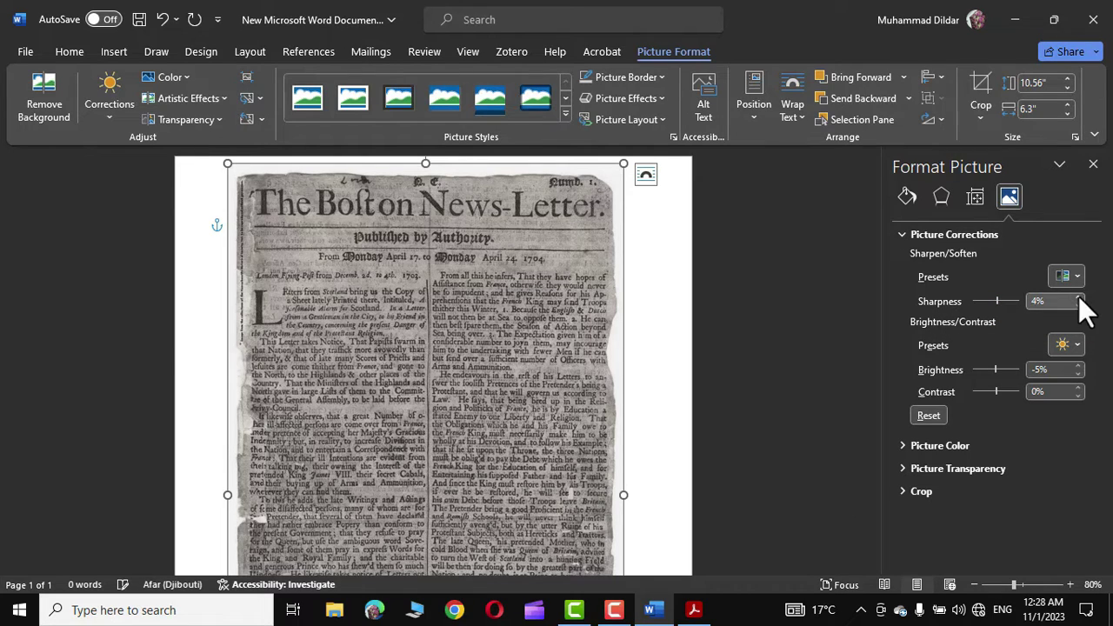
click(1078, 297)
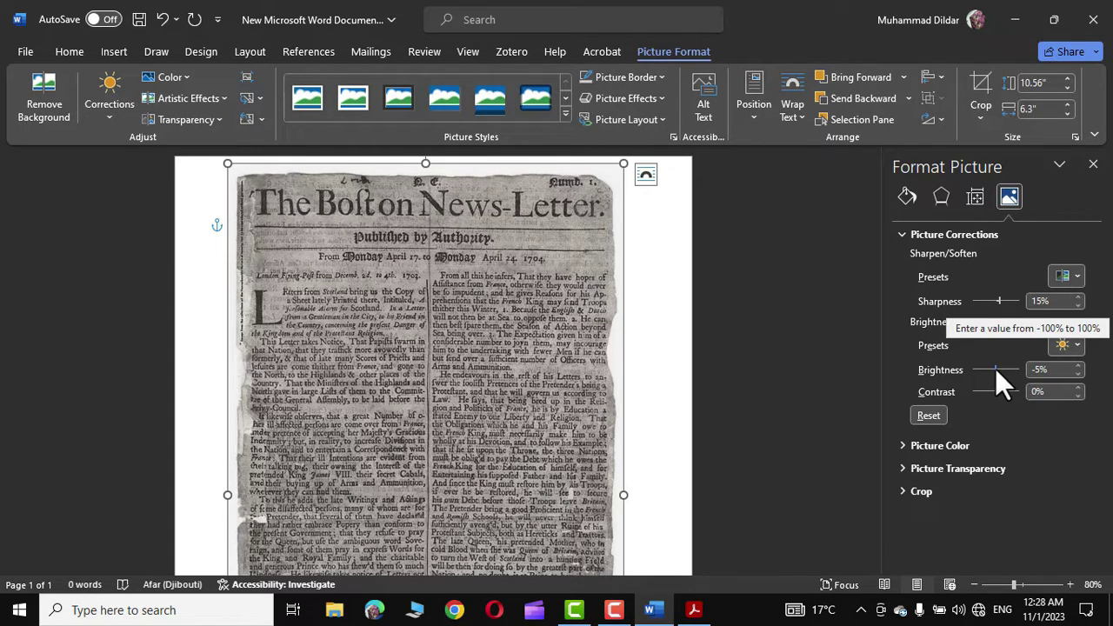
drag(996, 369, 1001, 370)
click(1078, 366)
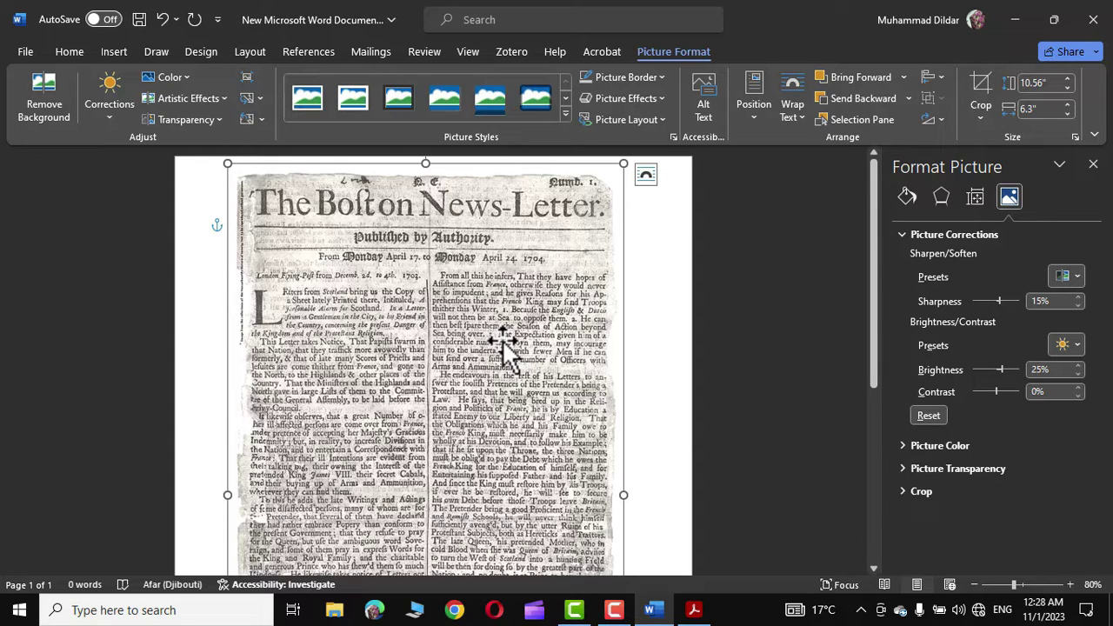
Step: Raise the picture's contrast to 50%
drag(997, 391, 1000, 391)
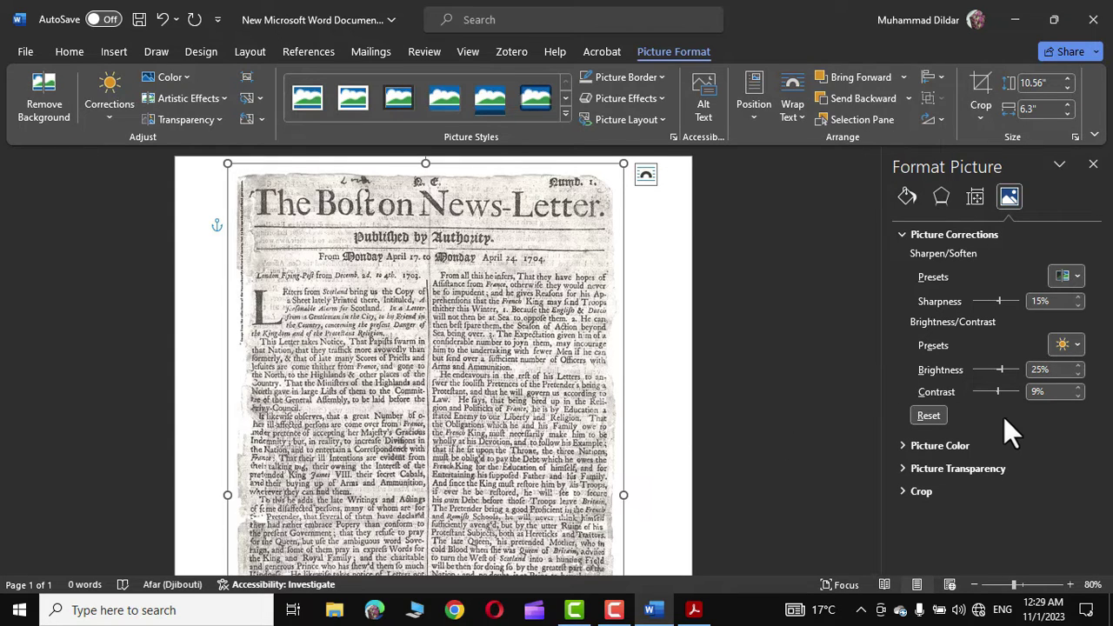
click(1077, 386)
click(1078, 386)
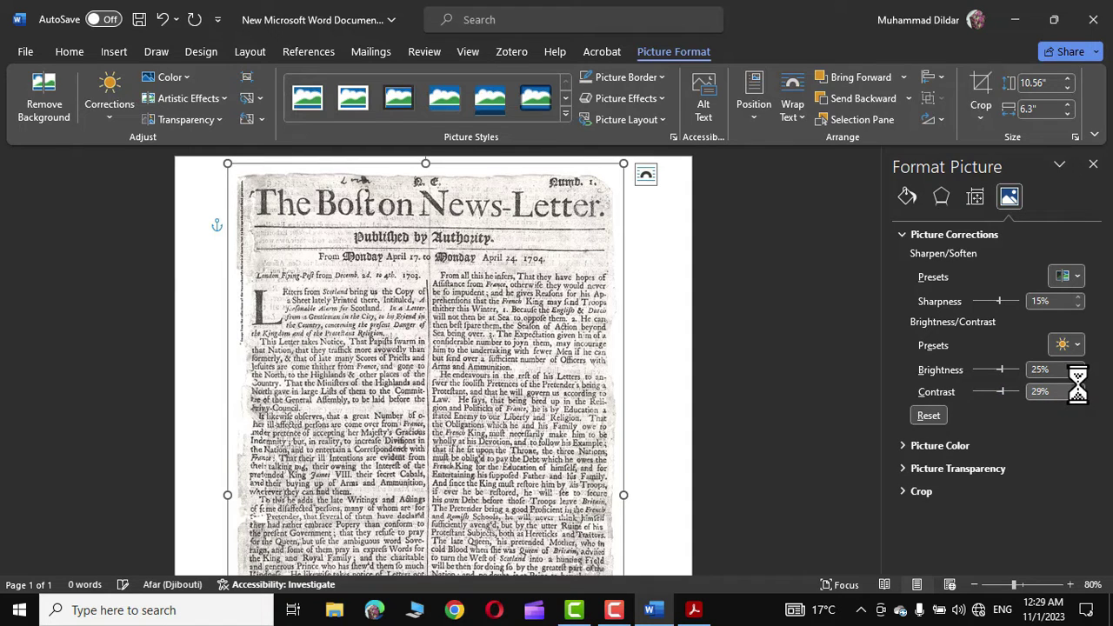
click(1078, 386)
click(1077, 387)
click(1077, 386)
click(1078, 386)
click(1077, 386)
click(1078, 386)
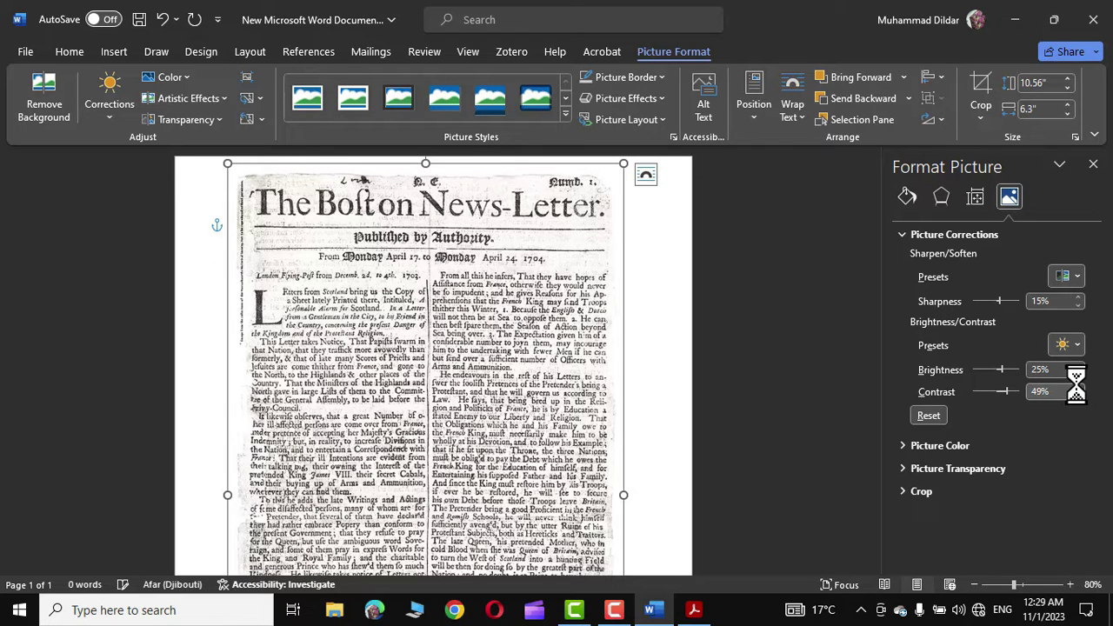
click(1078, 386)
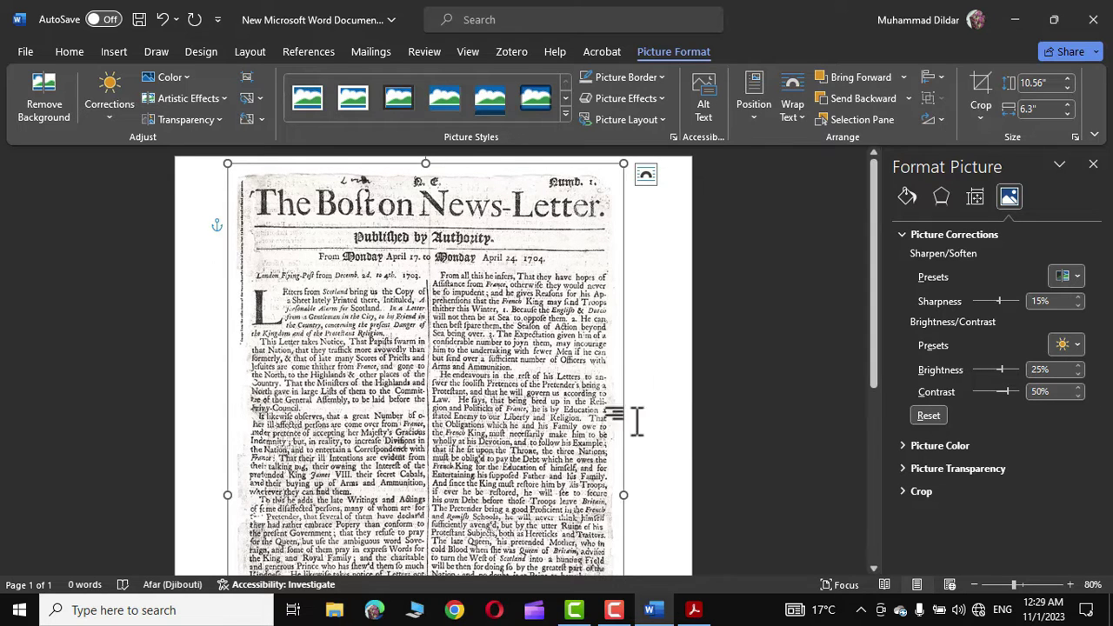
scroll(673, 414, down, 3)
scroll(673, 415, up, 3)
Step: Export the edited document as an Adobe PDF, saving it first when prompted
click(755, 353)
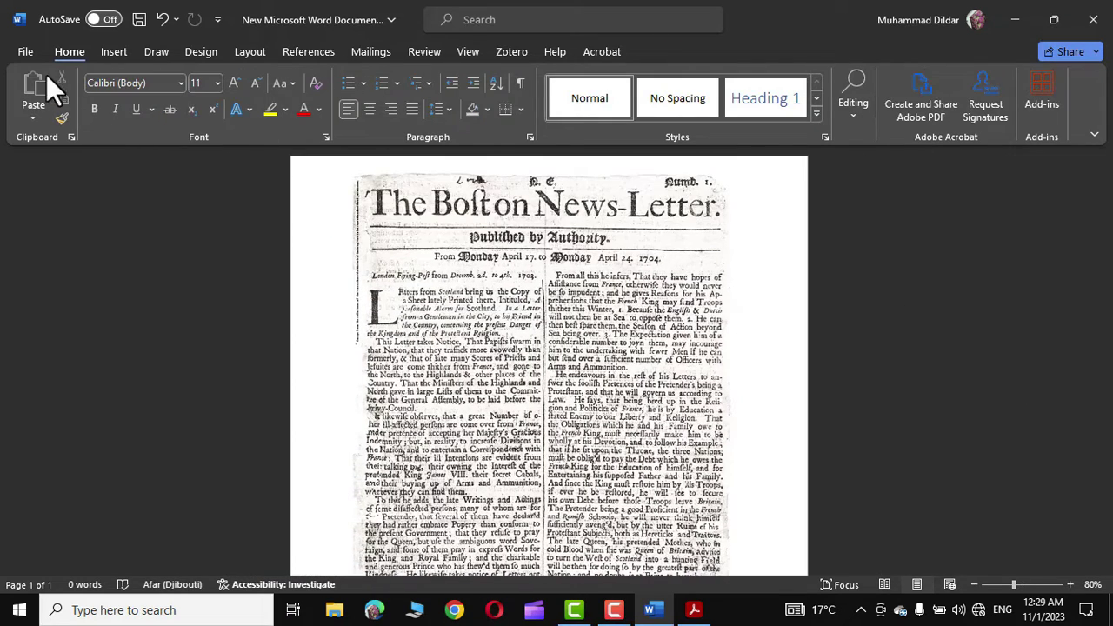
click(25, 51)
click(57, 341)
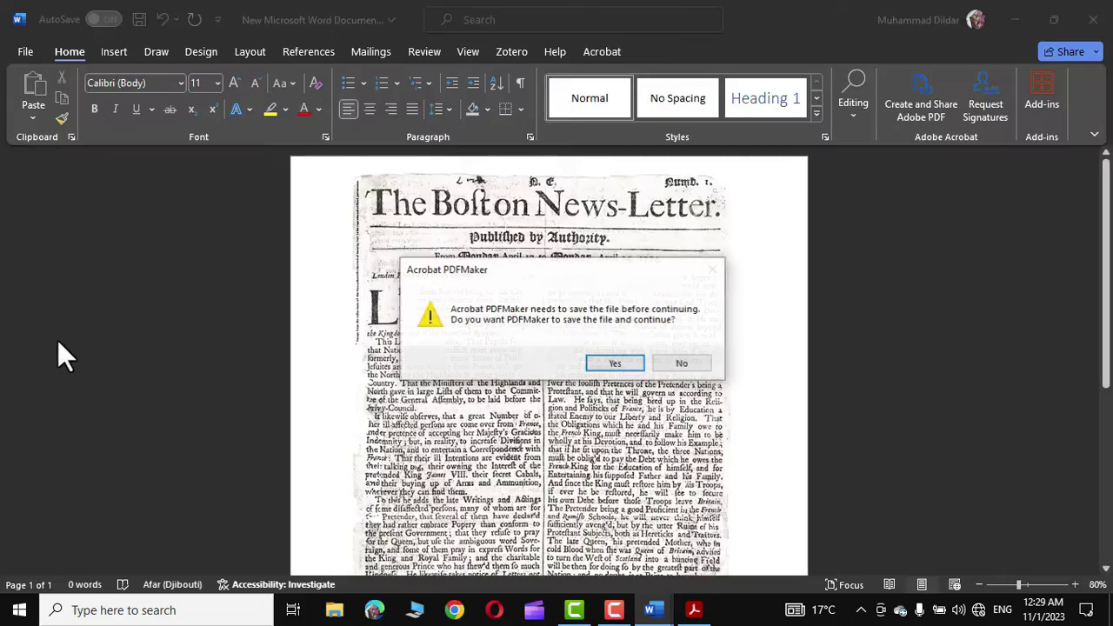
click(614, 363)
scroll(469, 348, down, 5)
mouse_move(903, 400)
mouse_down()
mouse_move(900, 229)
mouse_move(905, 378)
mouse_up()
drag(912, 426, 902, 205)
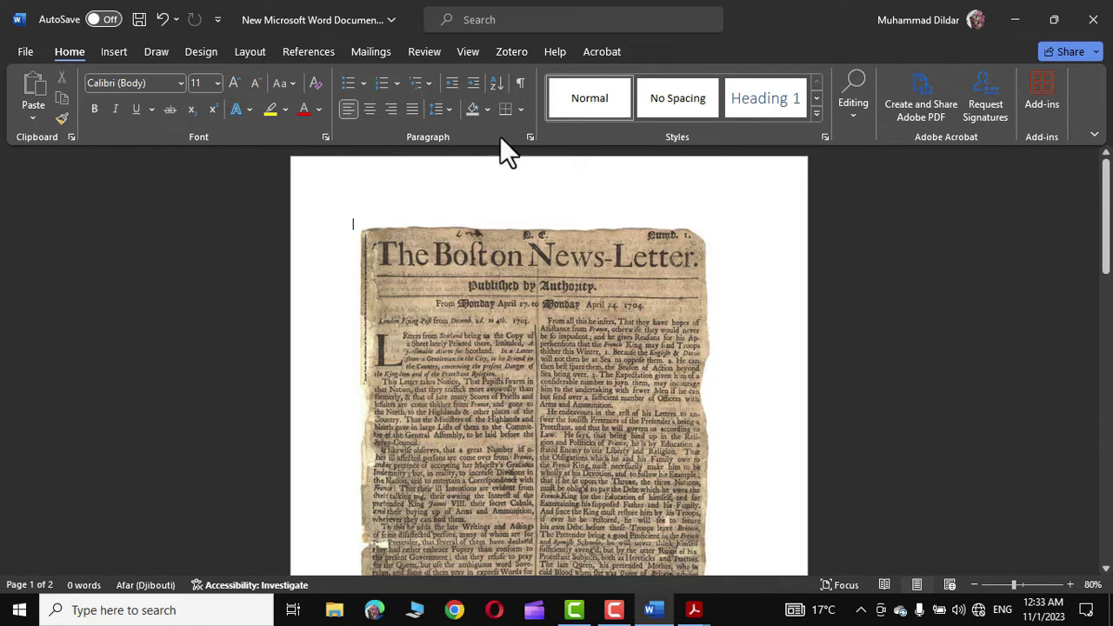
Step: Show the colour and black-and-white pages side by side, slightly enlarging the colour picture
click(469, 52)
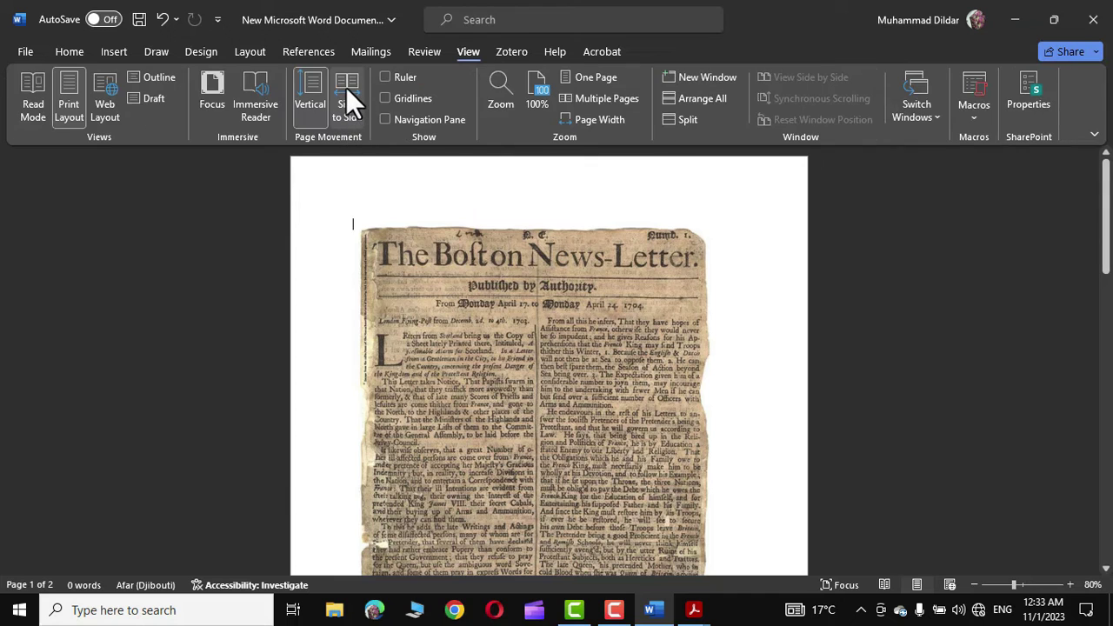
click(346, 87)
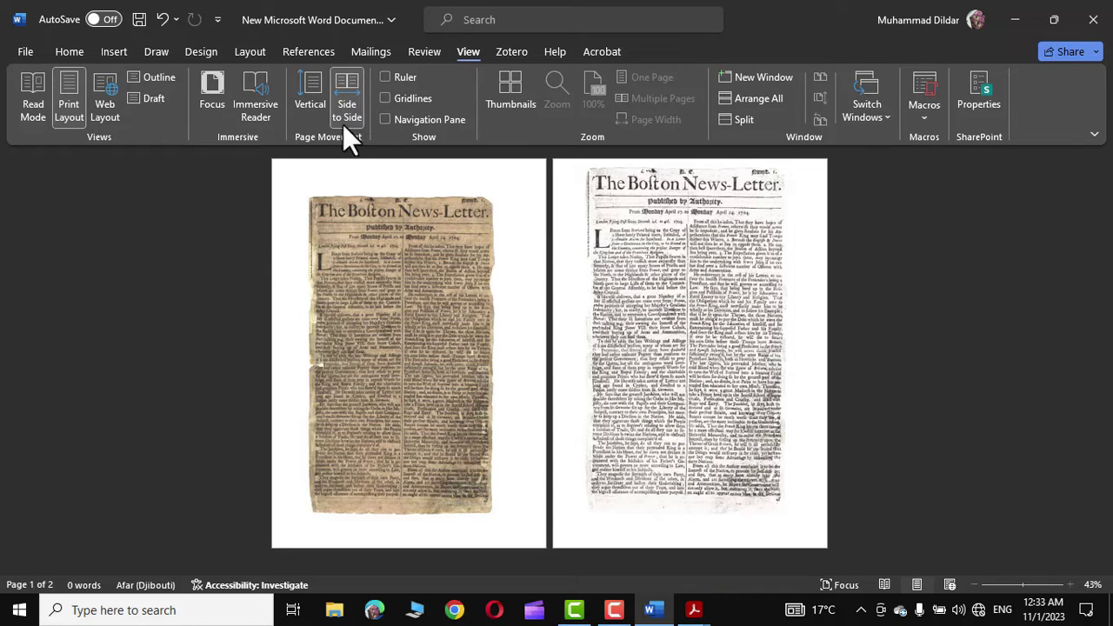
click(393, 324)
drag(301, 185, 289, 175)
click(542, 313)
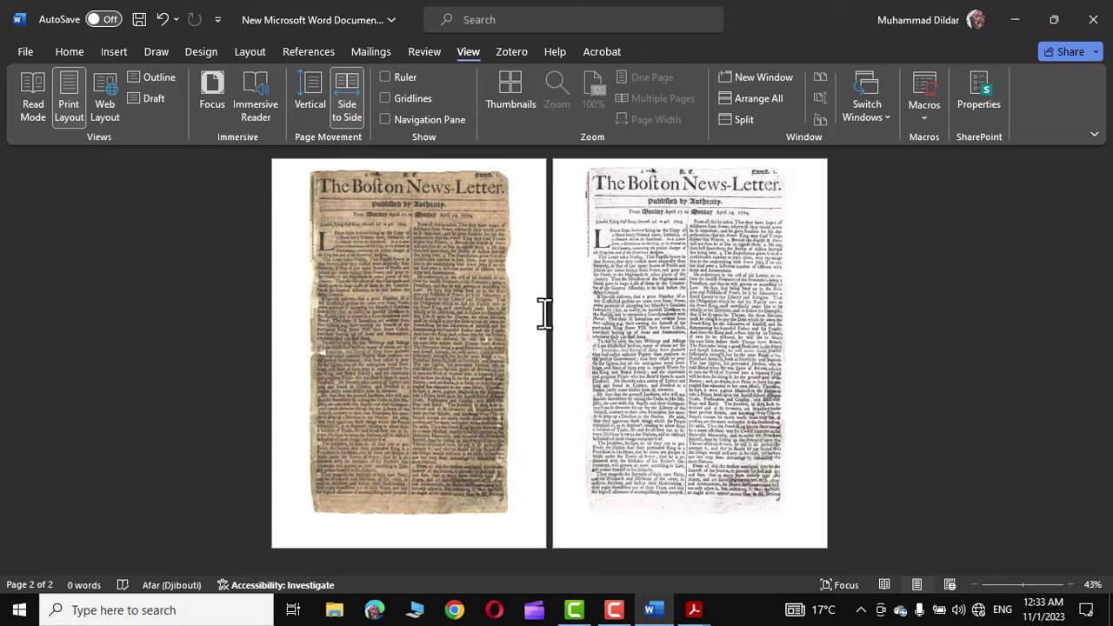
click(713, 323)
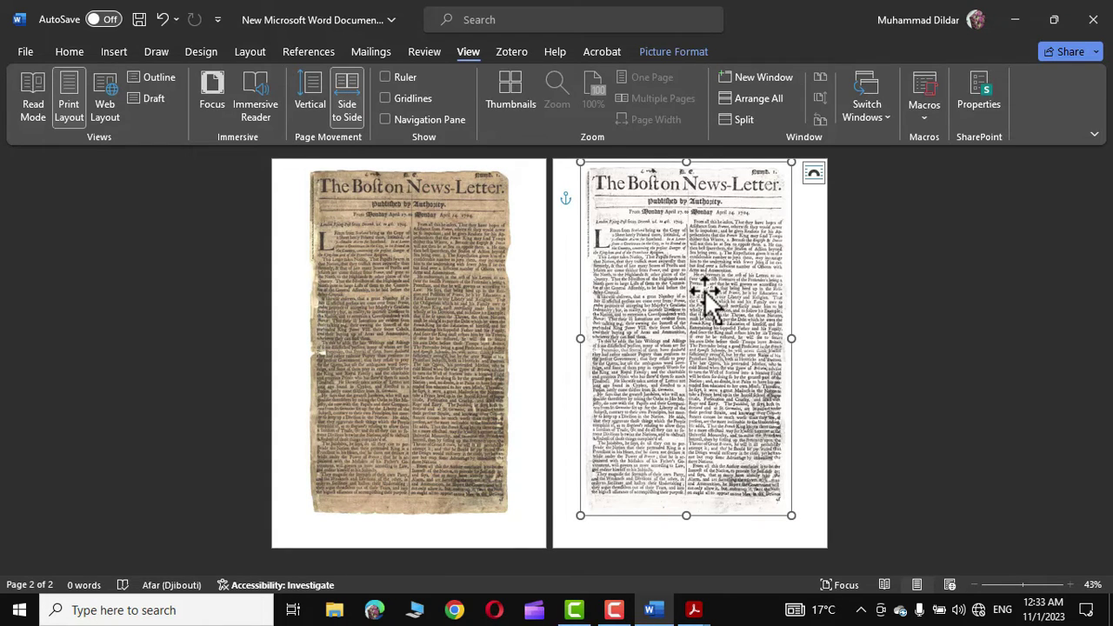
click(432, 276)
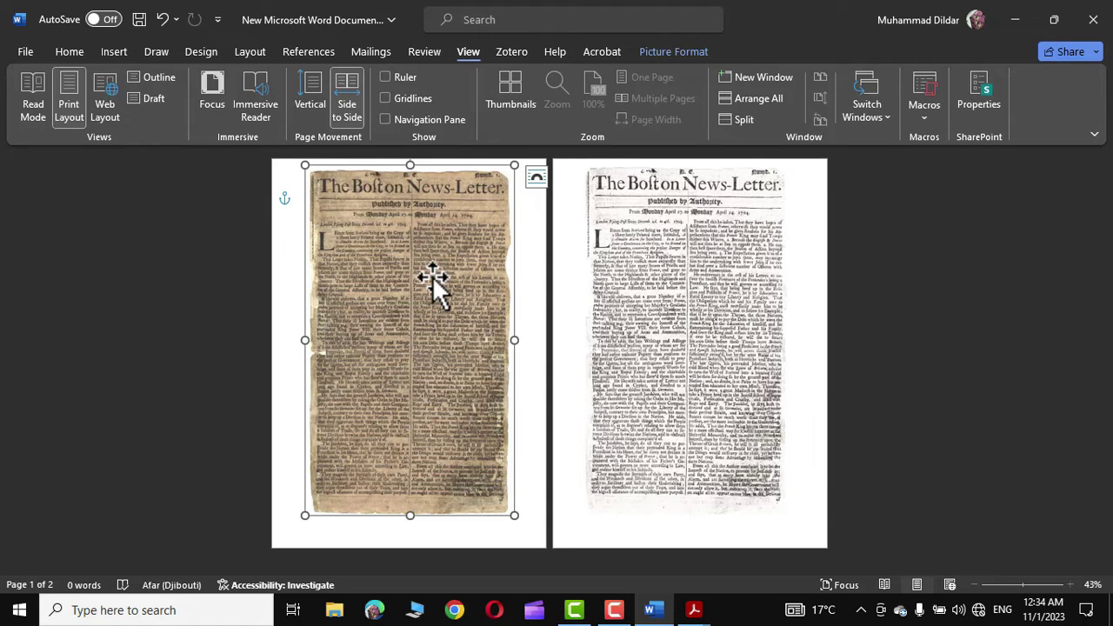
click(909, 318)
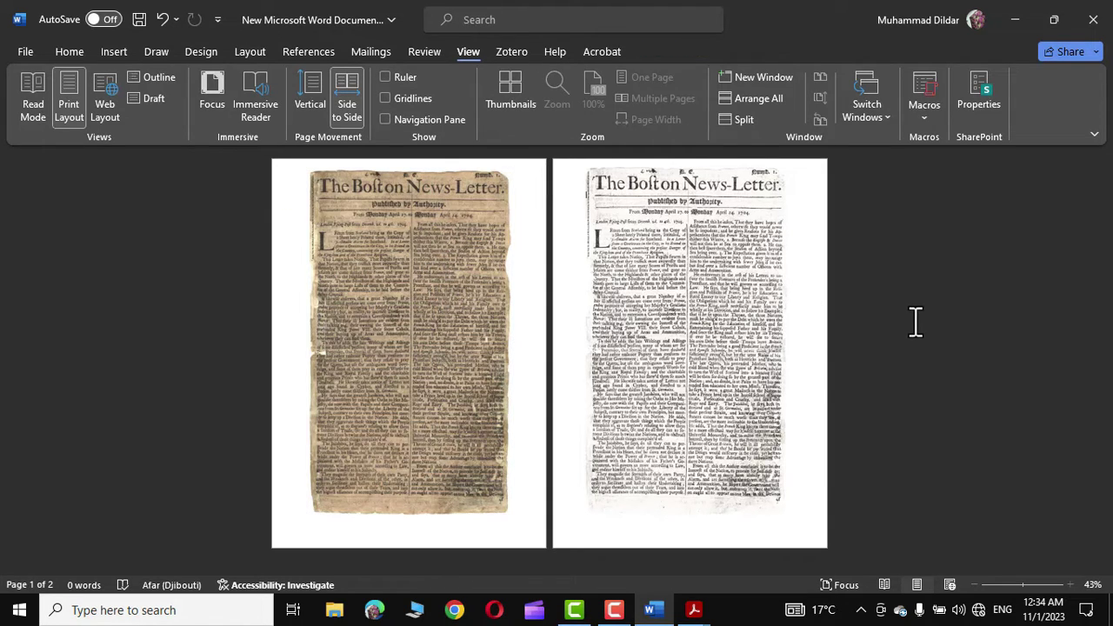